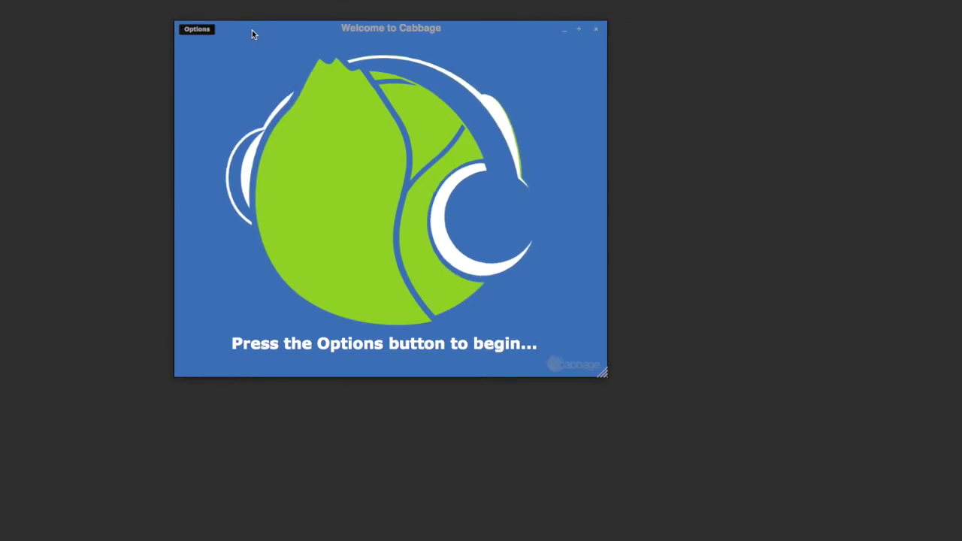
Load the Buzz synthesizer from the Synths examples under Options > Examples.
{"action": "left_click", "coordinate": [205, 30]}
{"action": "mouse_move", "coordinate": [215, 43]}
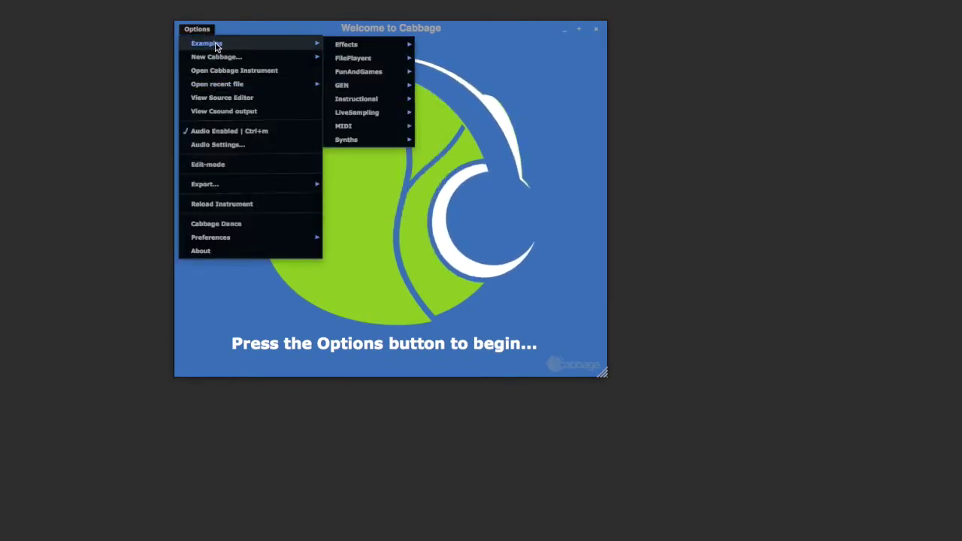
{"action": "mouse_move", "coordinate": [359, 51]}
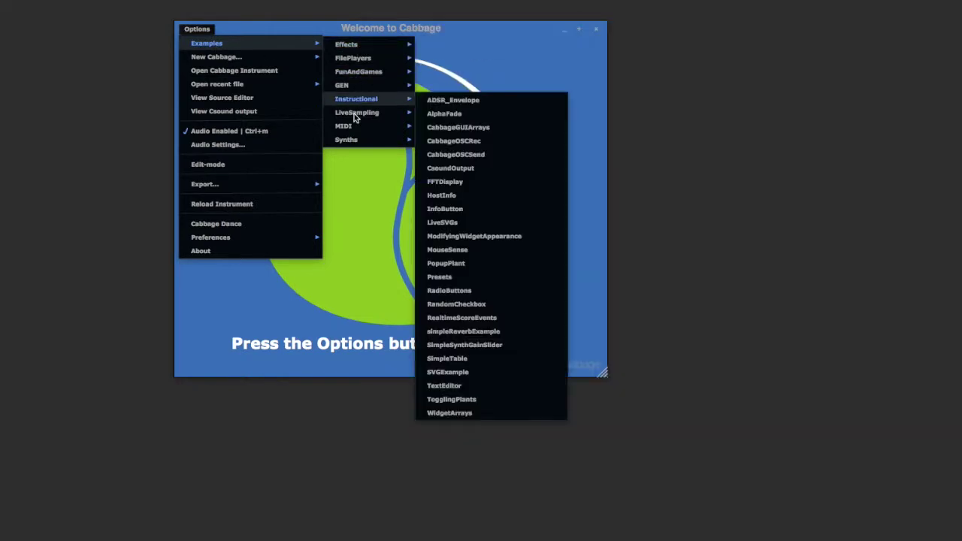
{"action": "mouse_move", "coordinate": [360, 89]}
{"action": "mouse_move", "coordinate": [348, 141]}
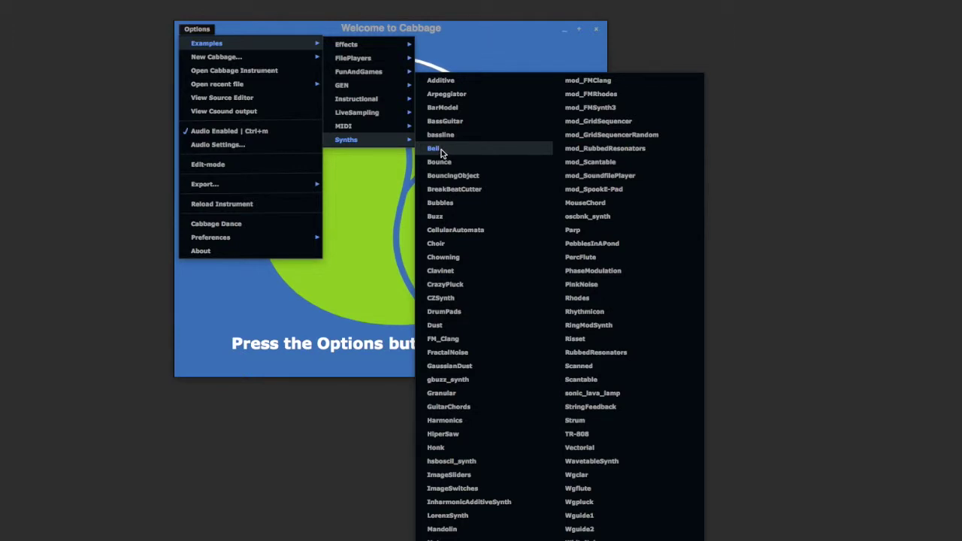
{"action": "left_click", "coordinate": [437, 218]}
Play several test notes on the Buzz synthesizer's keyboard.
{"action": "left_click", "coordinate": [322, 214]}
{"action": "left_click", "coordinate": [306, 215]}
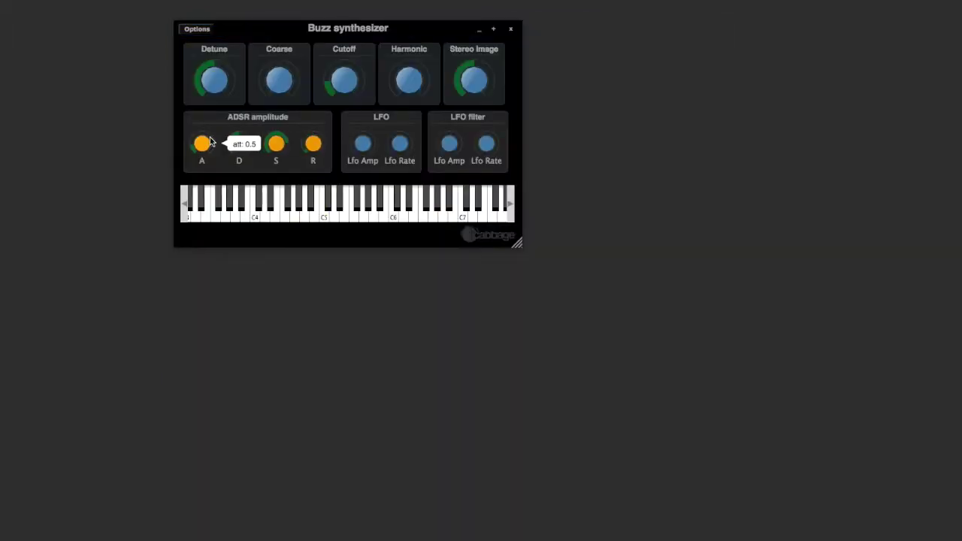
{"action": "left_click", "coordinate": [274, 216]}
{"action": "left_click", "coordinate": [316, 215]}
{"action": "left_click", "coordinate": [381, 208]}
{"action": "left_click", "coordinate": [399, 208]}
{"action": "left_click", "coordinate": [423, 215]}
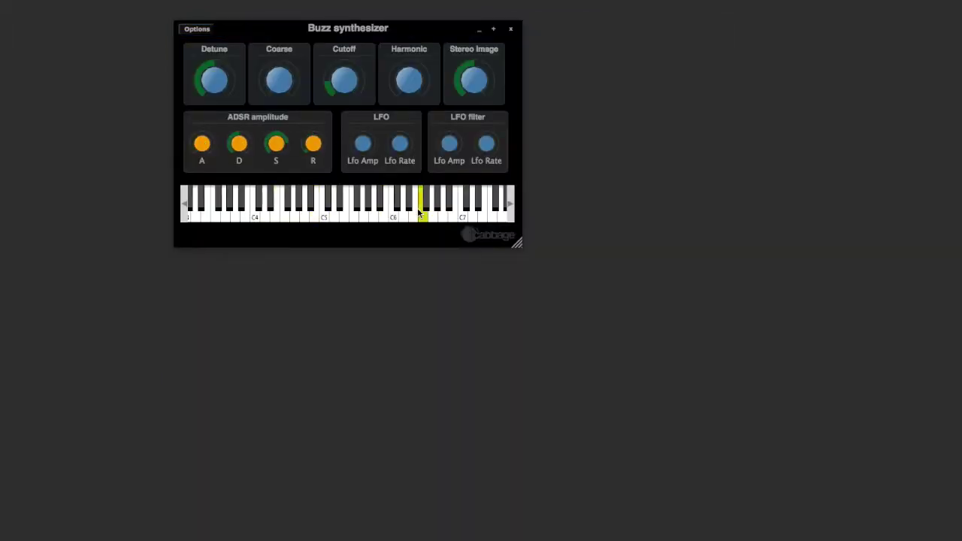
{"action": "left_click", "coordinate": [341, 209]}
Set the Audio Settings output device to Soundflower (2ch).
{"action": "left_click", "coordinate": [197, 30]}
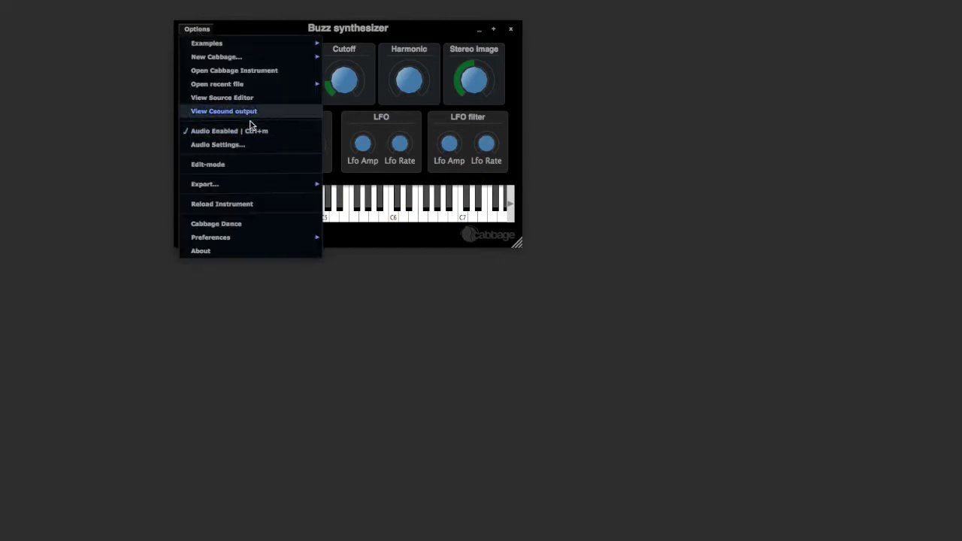
{"action": "left_click", "coordinate": [218, 144]}
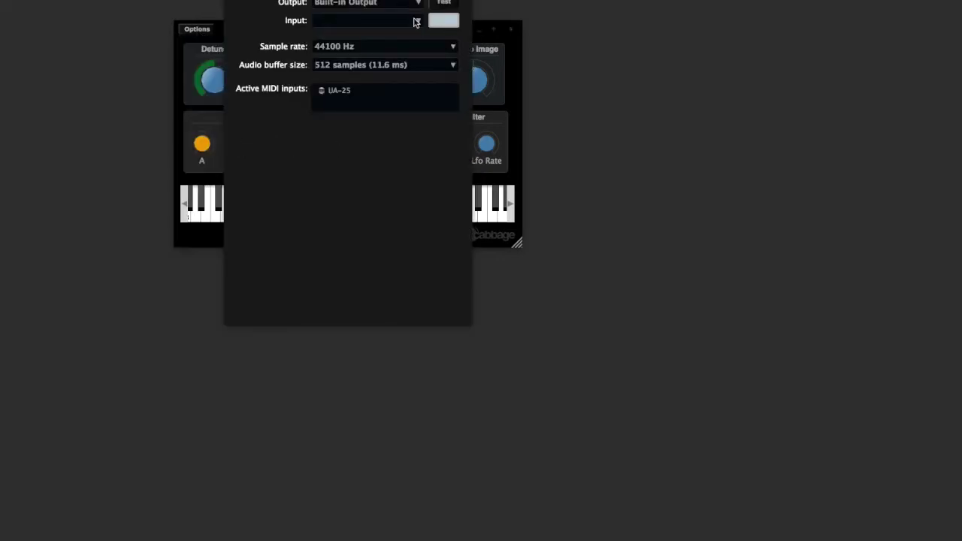
{"action": "left_click", "coordinate": [370, 6]}
{"action": "left_click", "coordinate": [354, 33]}
{"action": "left_click", "coordinate": [303, 209]}
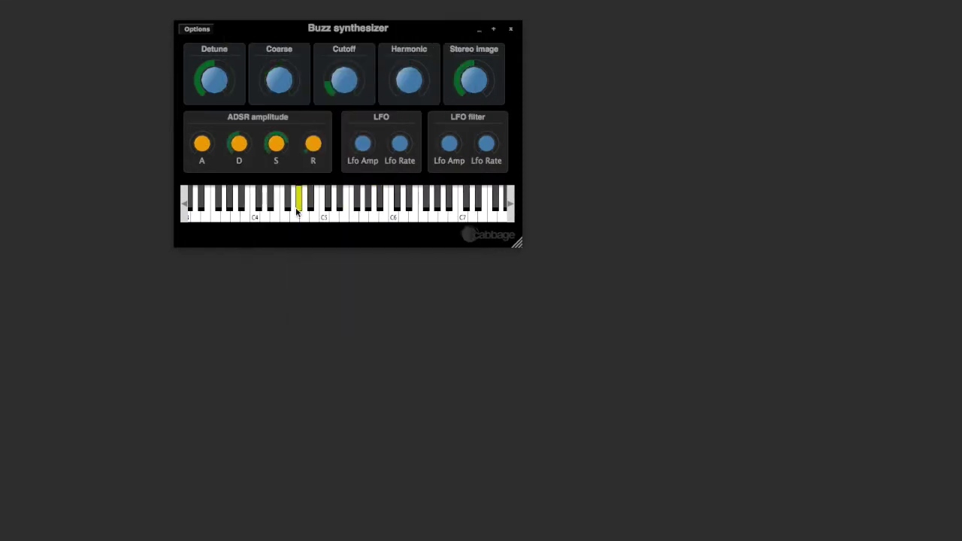
Play test notes through the Soundflower (2ch) output.
{"action": "left_click", "coordinate": [254, 214]}
{"action": "left_click", "coordinate": [386, 215]}
{"action": "left_click", "coordinate": [403, 214]}
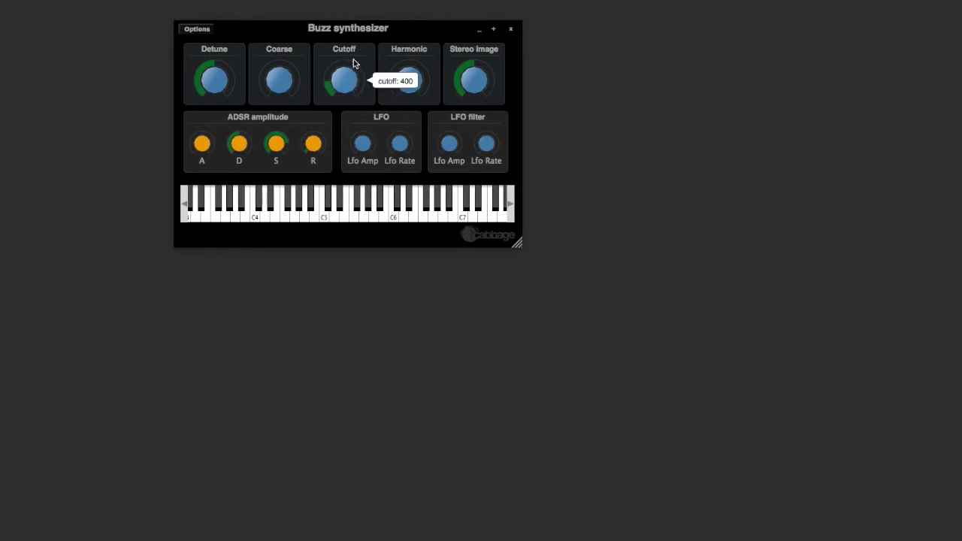
{"action": "mouse_move", "coordinate": [357, 31]}
{"action": "left_mouse_down"}
{"action": "mouse_move", "coordinate": [316, 30]}
{"action": "mouse_move", "coordinate": [358, 30]}
{"action": "left_mouse_up"}
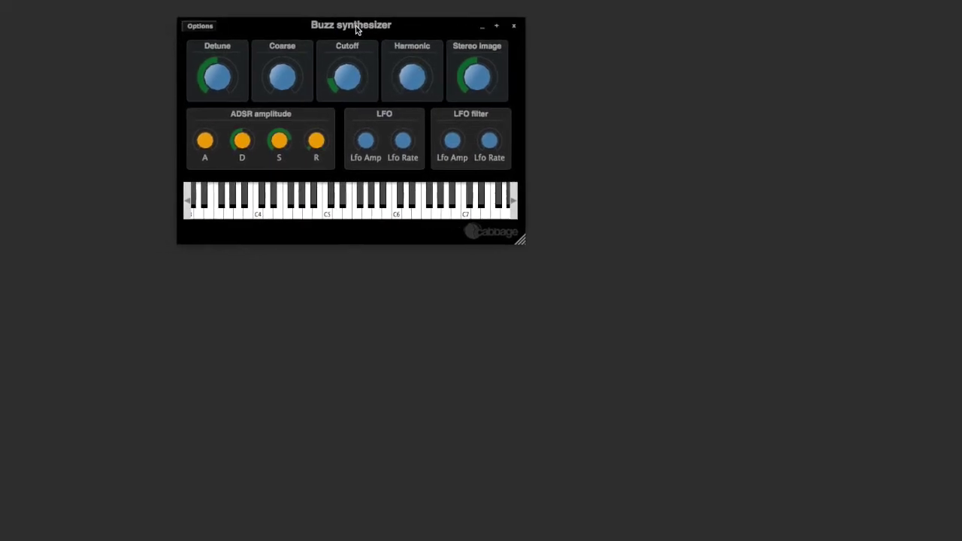
Export the Buzz synth as a Plugin Synth named BuzzSynth into the VSTs folder.
{"action": "left_click", "coordinate": [200, 27]}
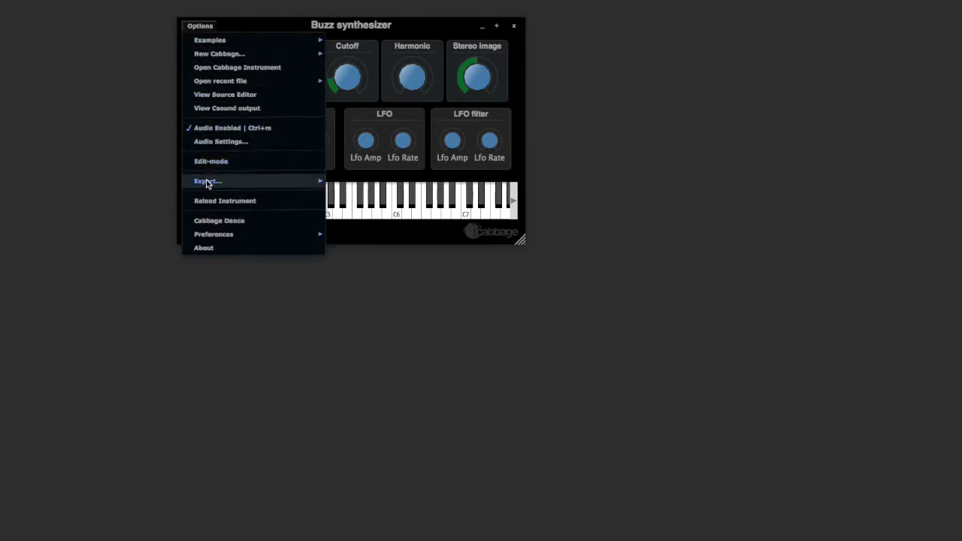
{"action": "mouse_move", "coordinate": [236, 182]}
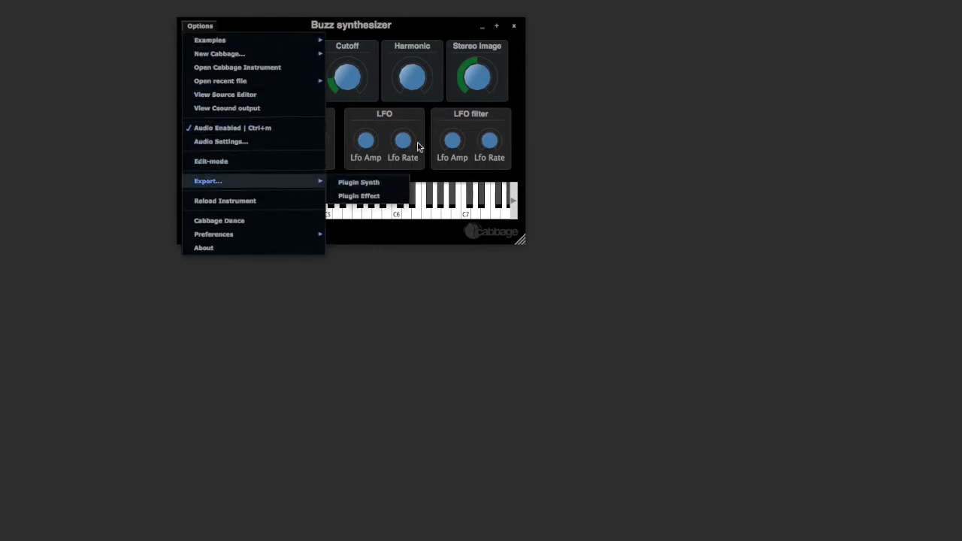
{"action": "left_click", "coordinate": [369, 188]}
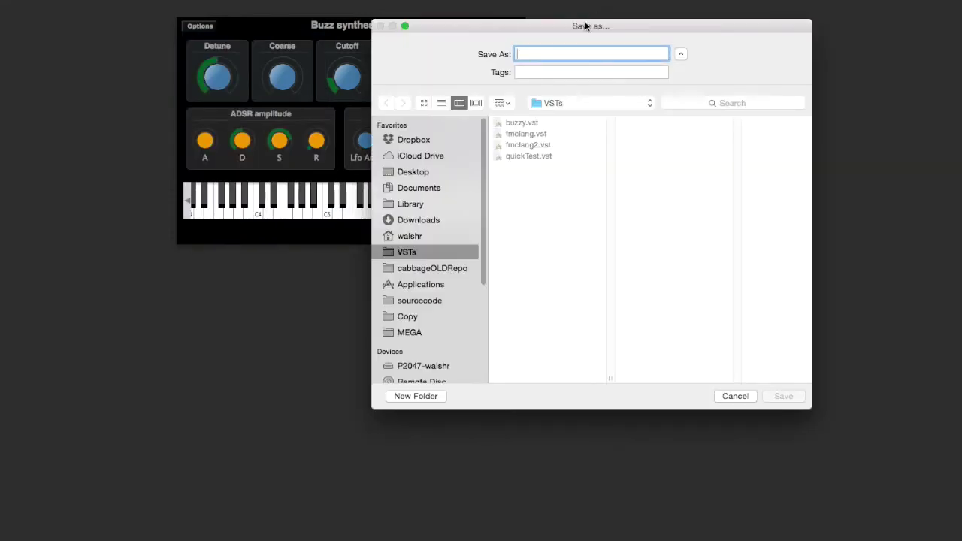
{"action": "left_click_drag", "start_coordinate": [584, 25], "coordinate": [415, 49]}
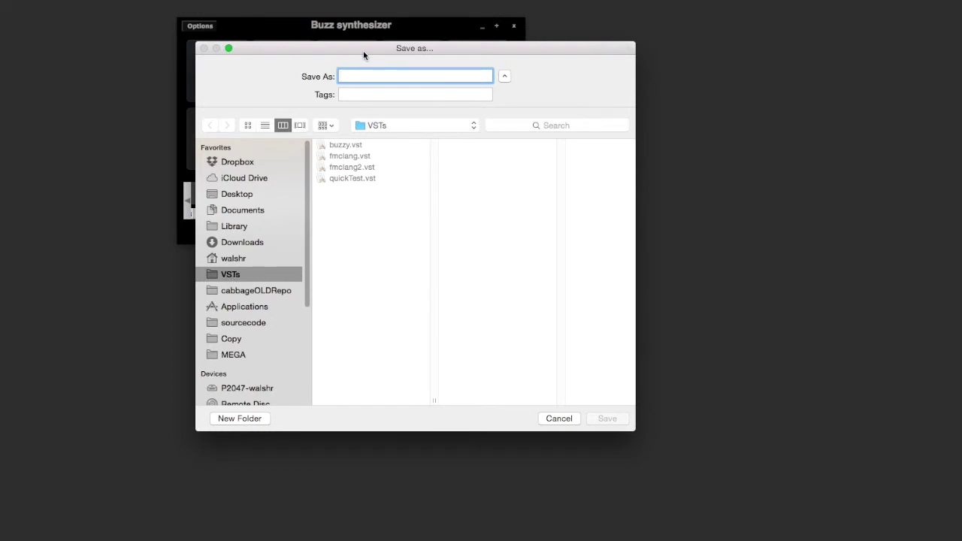
{"action": "left_click_drag", "start_coordinate": [363, 51], "coordinate": [356, 197]}
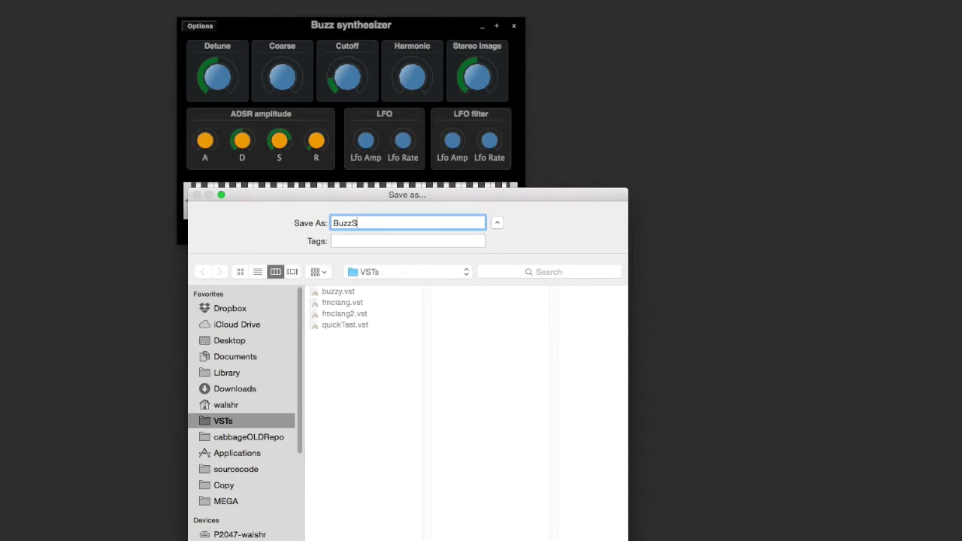
{"action": "left_click_drag", "start_coordinate": [411, 195], "coordinate": [426, 83]}
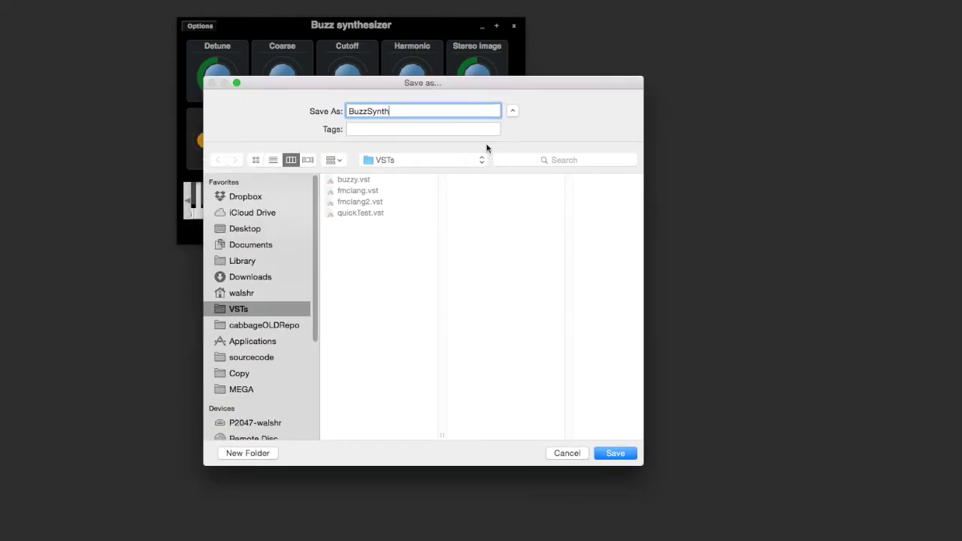
{"action": "left_click", "coordinate": [603, 453]}
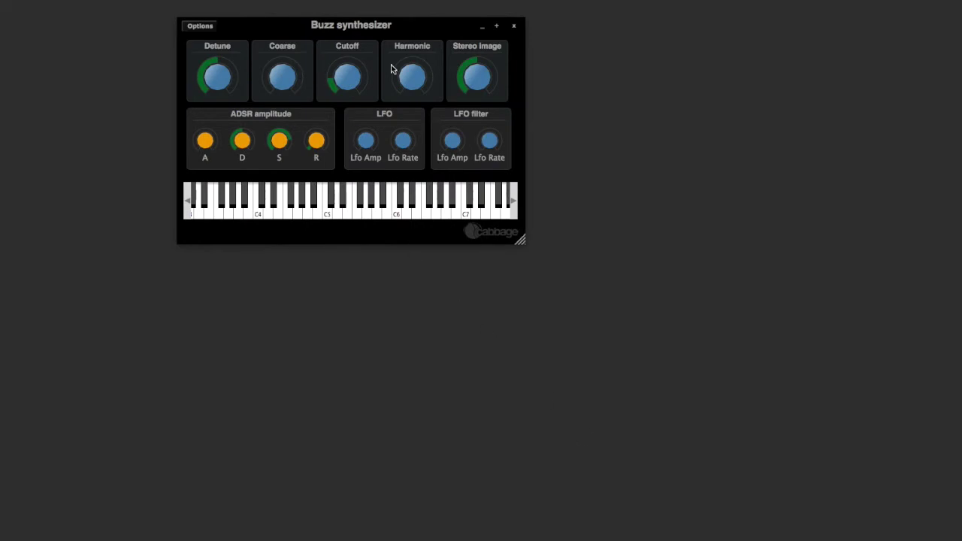
{"action": "mouse_move", "coordinate": [360, 134]}
{"action": "left_mouse_down"}
{"action": "mouse_move", "coordinate": [348, 187]}
{"action": "mouse_move", "coordinate": [354, 146]}
{"action": "left_mouse_up"}
{"action": "left_click", "coordinate": [248, 26]}
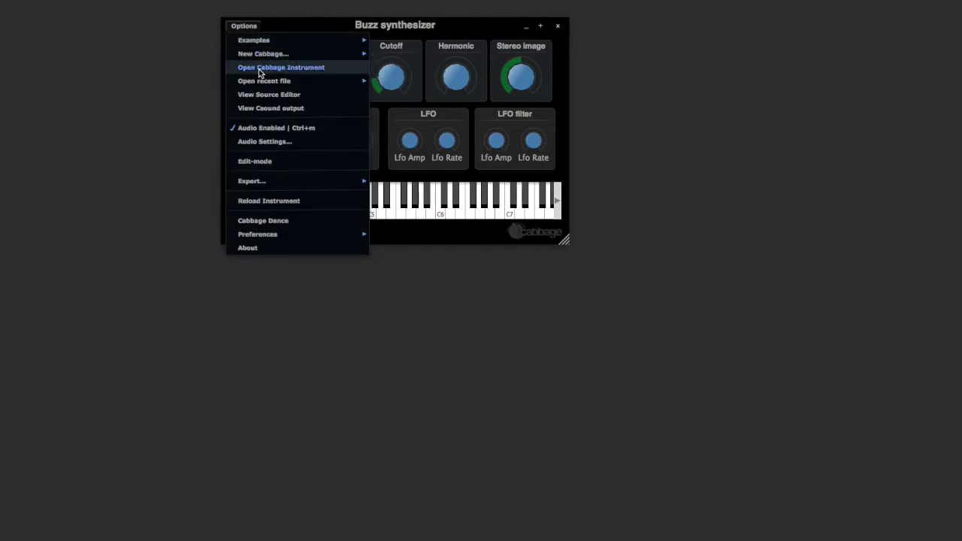
Open BuzzSynth.vst from the VSTs folder as a Cabbage instrument.
{"action": "left_click", "coordinate": [260, 72]}
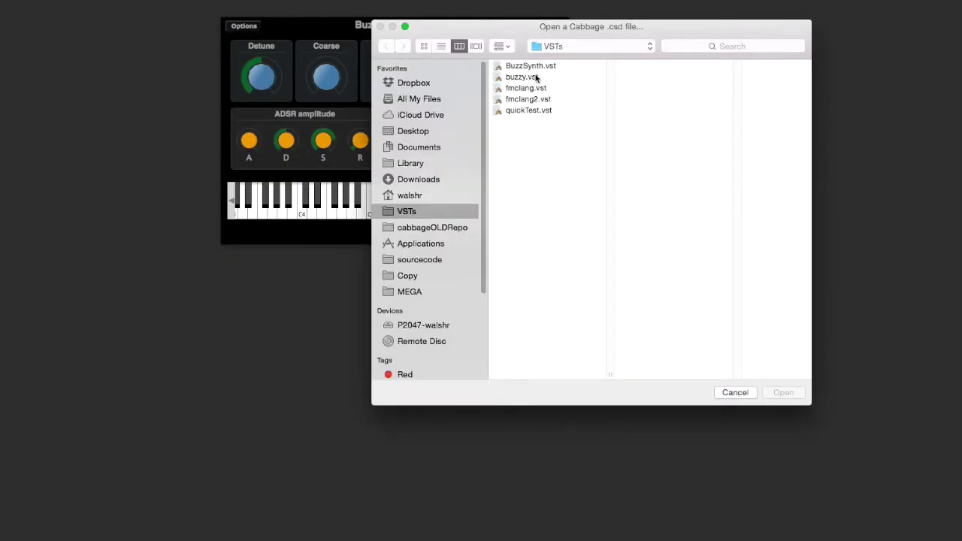
{"action": "left_click", "coordinate": [530, 68]}
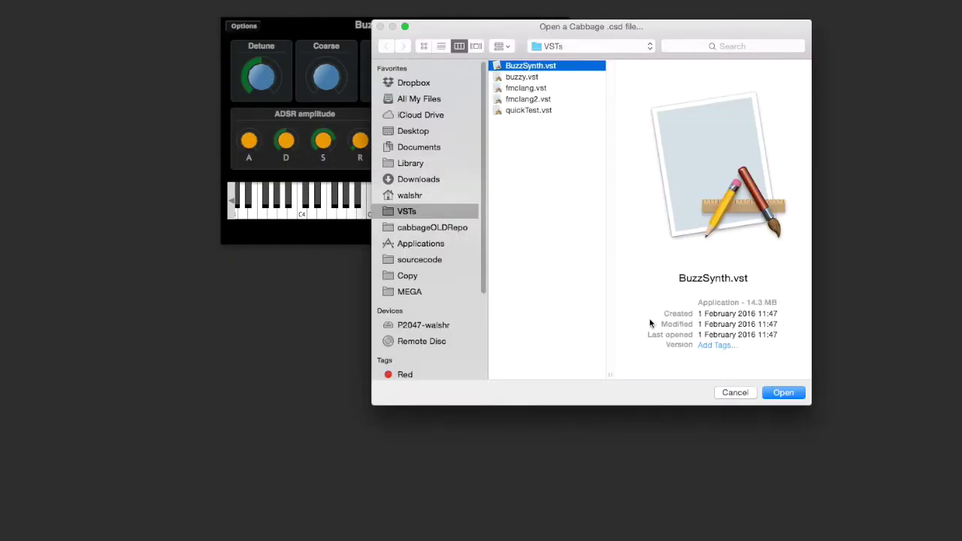
{"action": "left_click", "coordinate": [782, 393]}
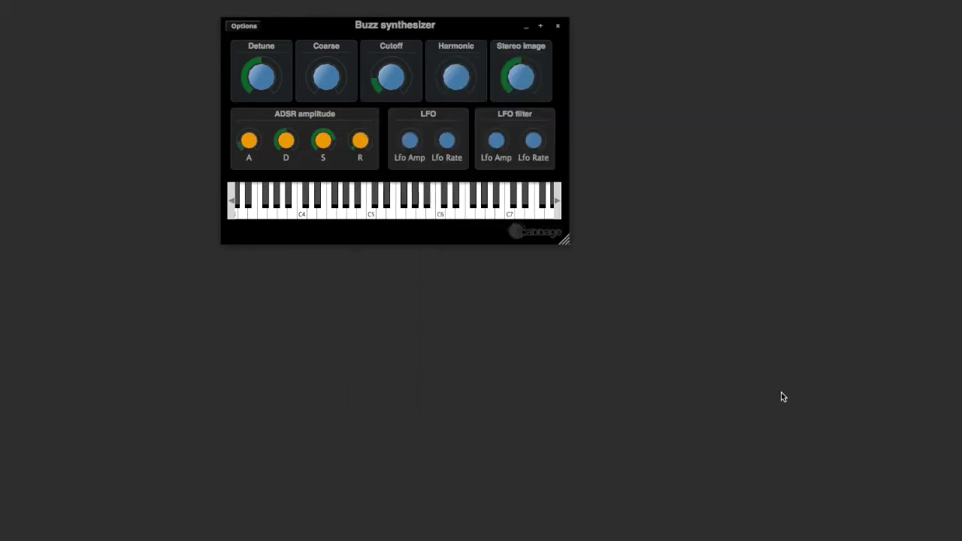
{"action": "left_click_drag", "start_coordinate": [444, 32], "coordinate": [472, 67]}
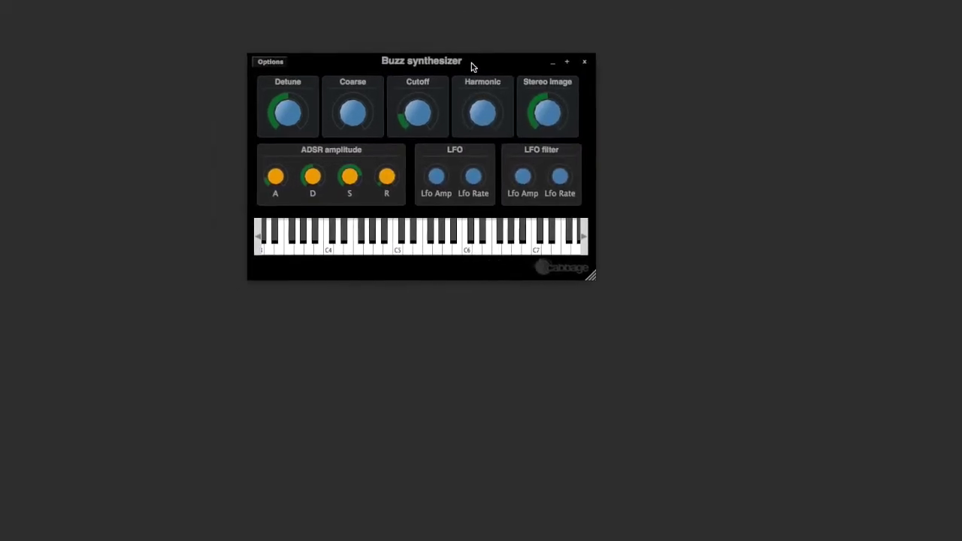
{"action": "left_click", "coordinate": [265, 61]}
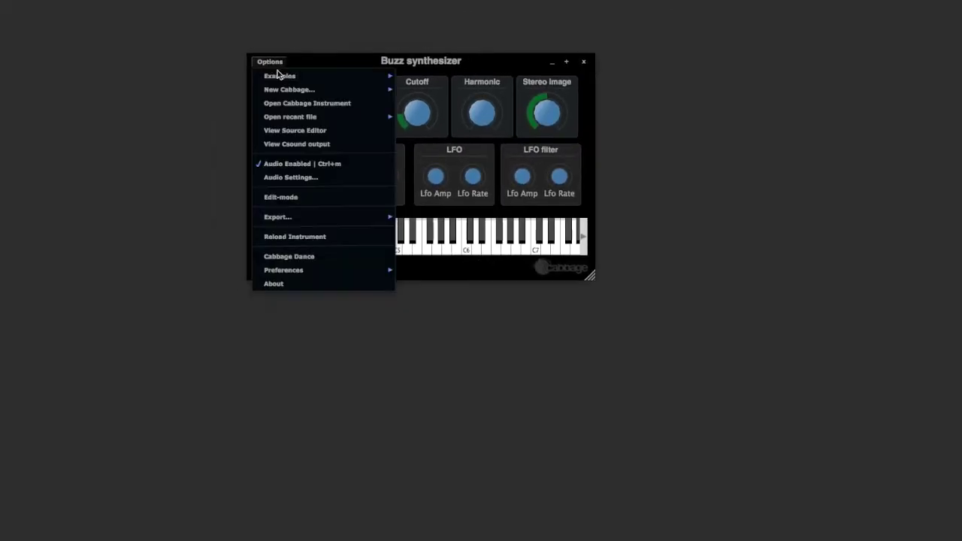
In the source editor, change colour("black") on line 2 to colour(80,80,80) and save.
{"action": "left_click", "coordinate": [309, 136]}
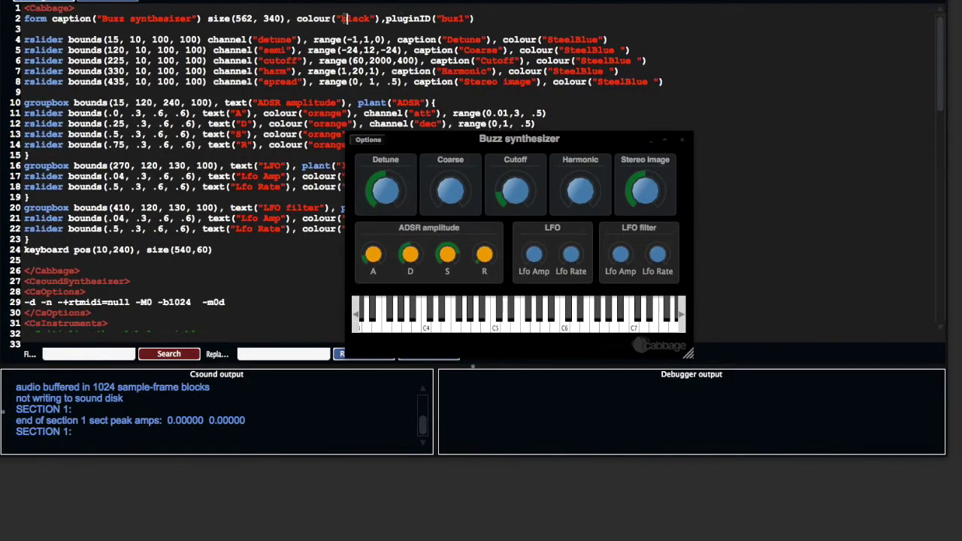
{"action": "left_click_drag", "start_coordinate": [342, 18], "coordinate": [370, 18]}
{"action": "key", "text": "BackSpace"}
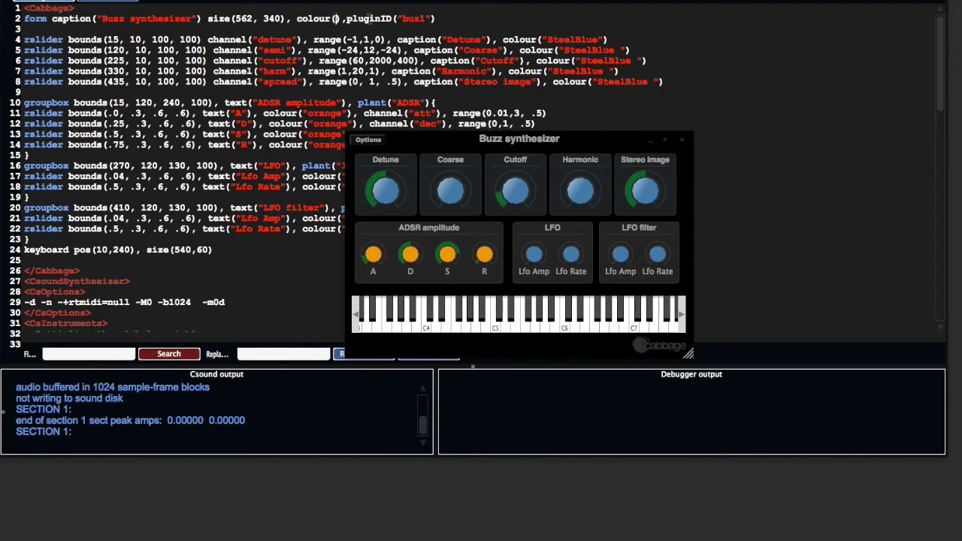
{"action": "type", "text": "80,80,80"}
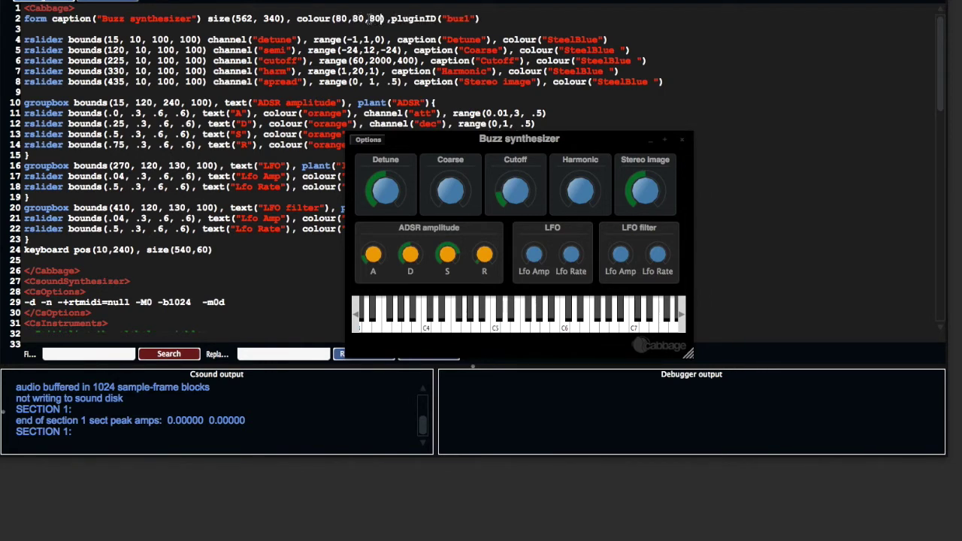
{"action": "key", "text": "ctrl+s"}
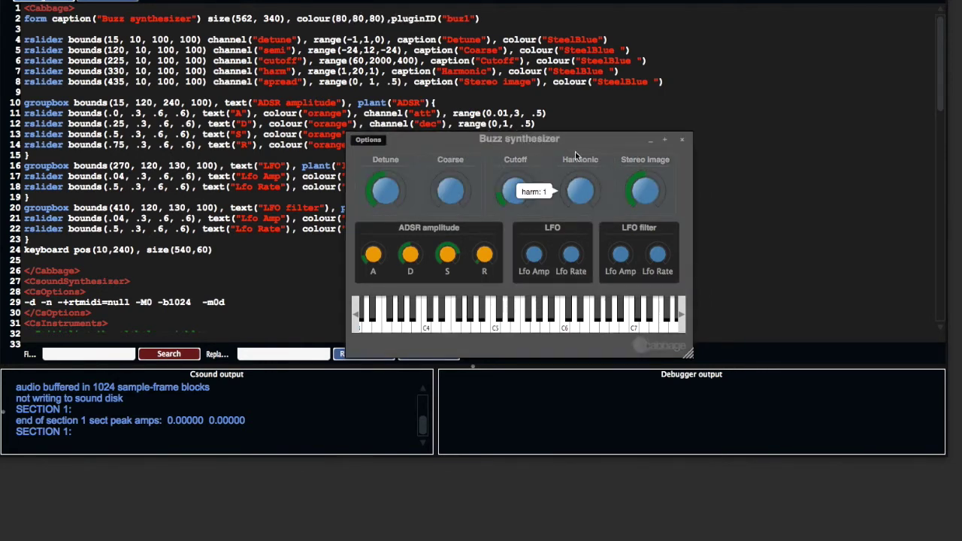
{"action": "left_click_drag", "start_coordinate": [552, 137], "coordinate": [545, 86]}
{"action": "left_click", "coordinate": [381, 88]}
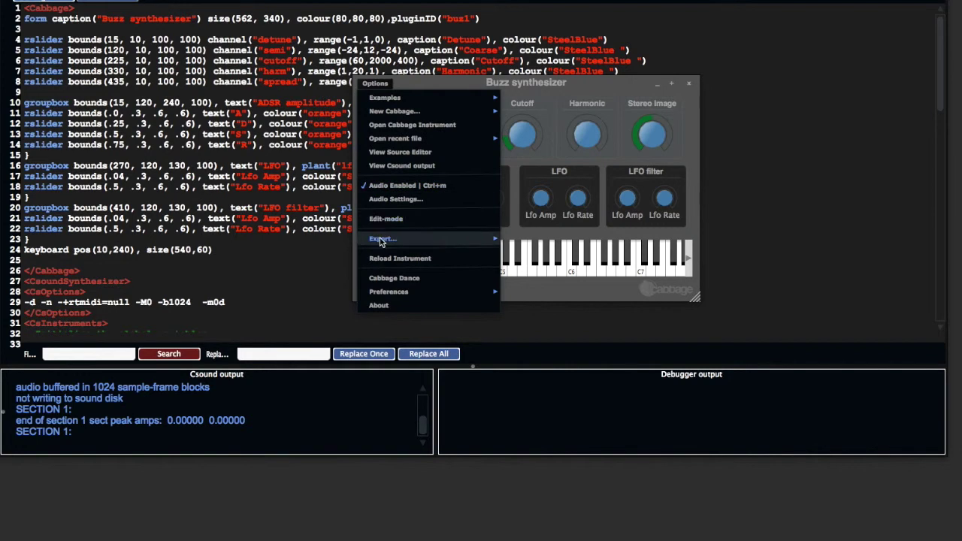
Export the grey-background Buzz synthesizer as a Plugin Synth.
{"action": "mouse_move", "coordinate": [380, 239]}
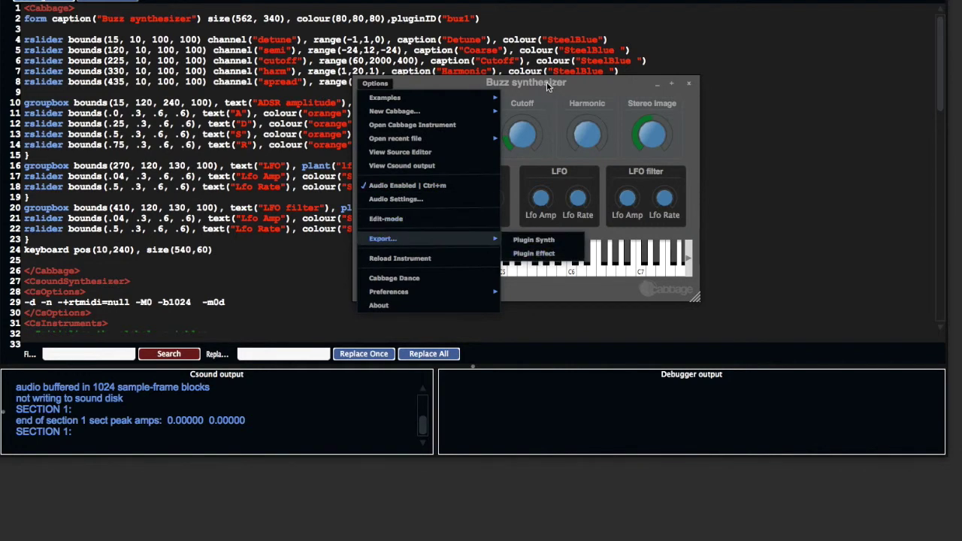
{"action": "left_click_drag", "start_coordinate": [549, 84], "coordinate": [452, 60]}
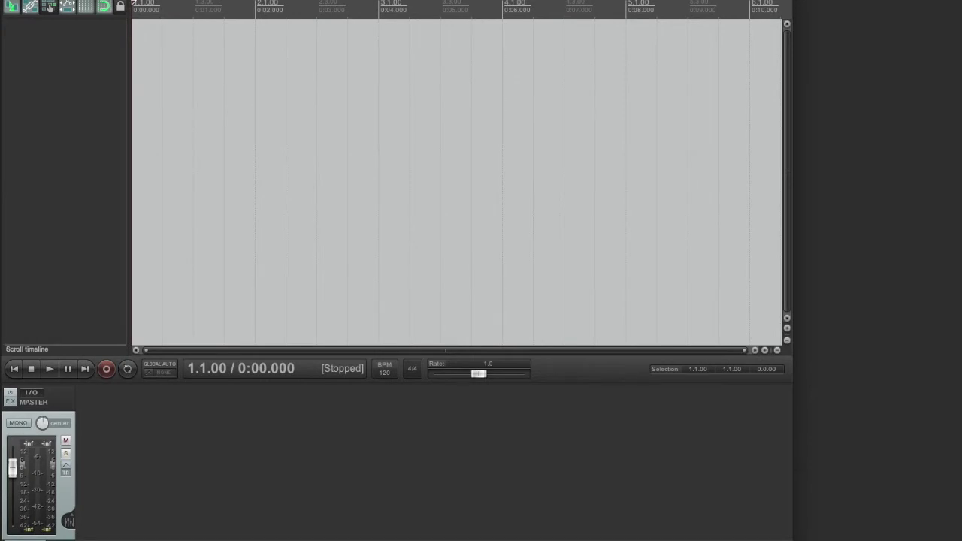
Add the VSTs folder to REAPER's VST plug-in paths in Preferences and click OK.
{"action": "left_click", "coordinate": [270, 0]}
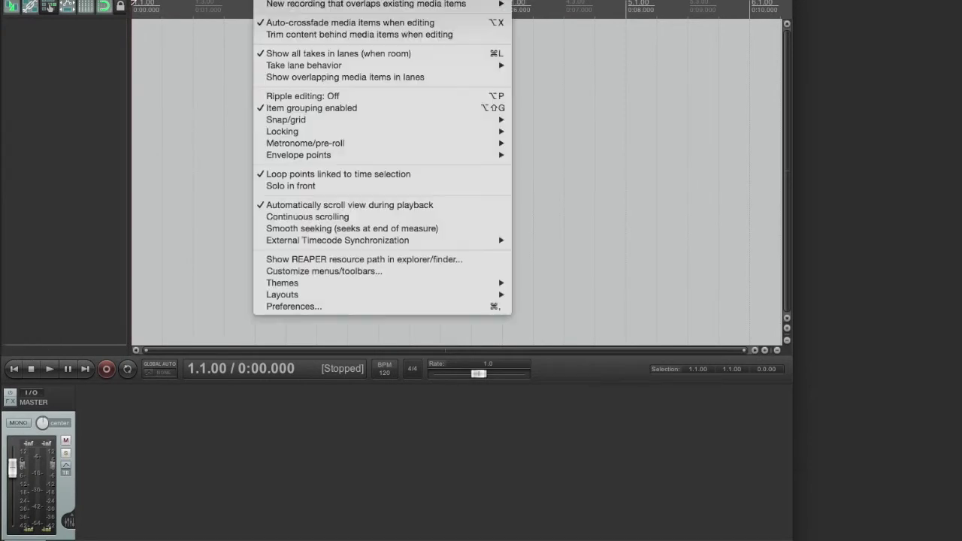
{"action": "left_click", "coordinate": [292, 307]}
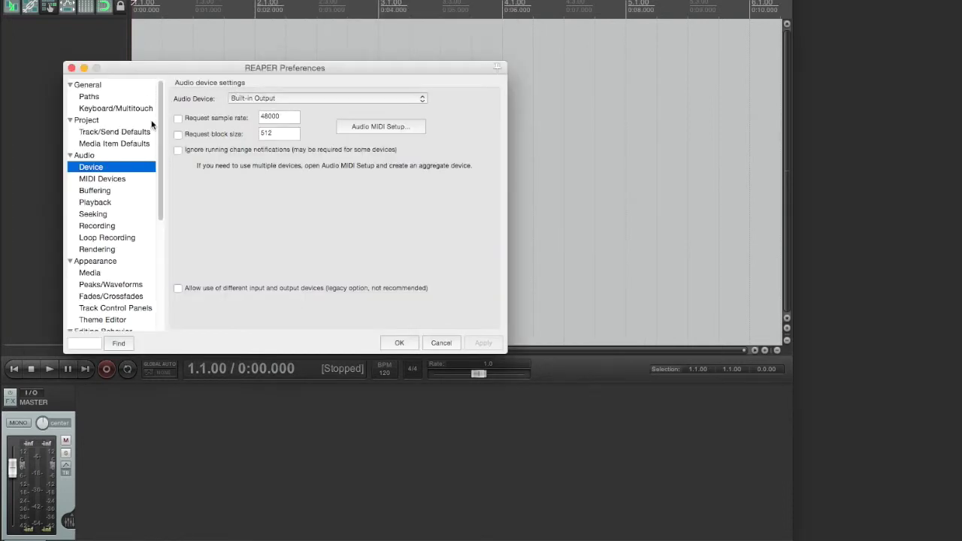
{"action": "left_click_drag", "start_coordinate": [160, 140], "coordinate": [159, 233]}
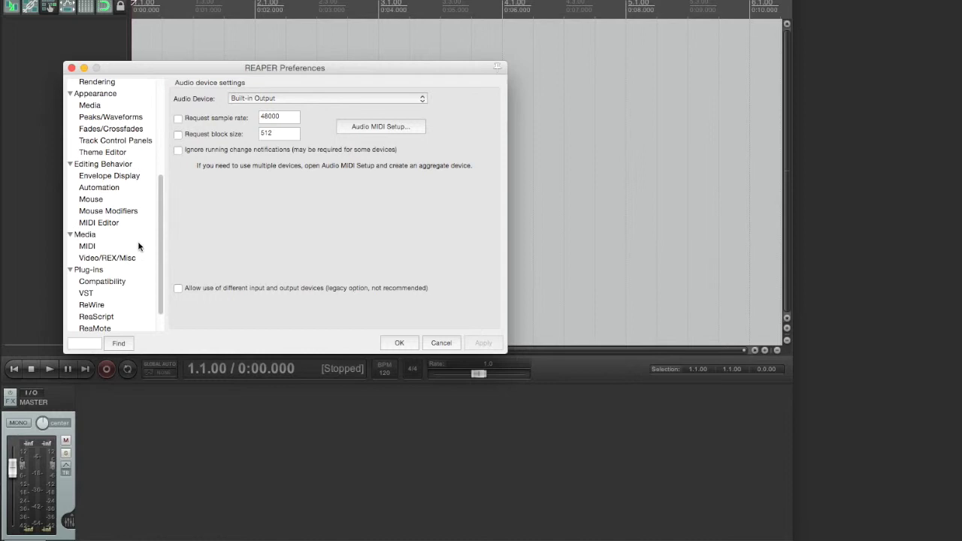
{"action": "left_click", "coordinate": [84, 294]}
{"action": "left_click", "coordinate": [429, 117]}
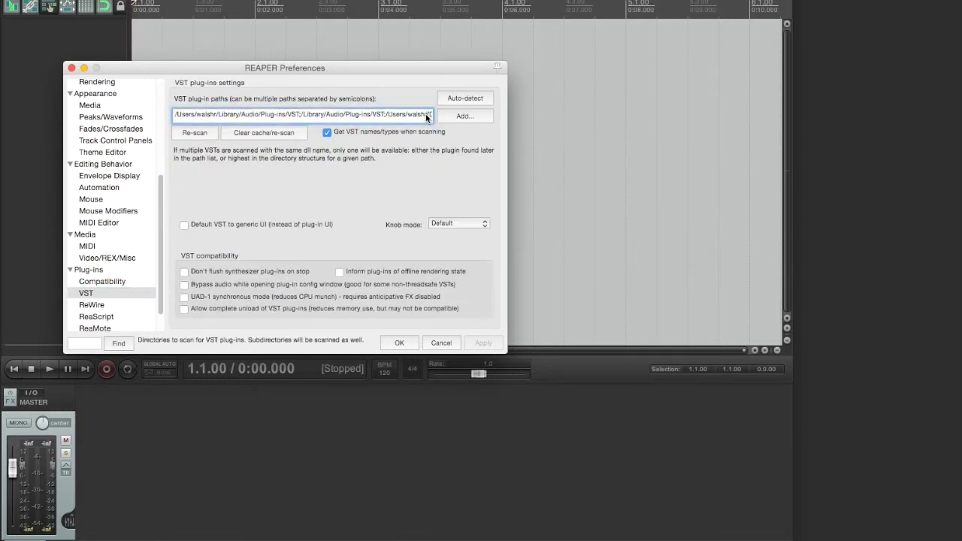
{"action": "triple_click", "coordinate": [177, 115]}
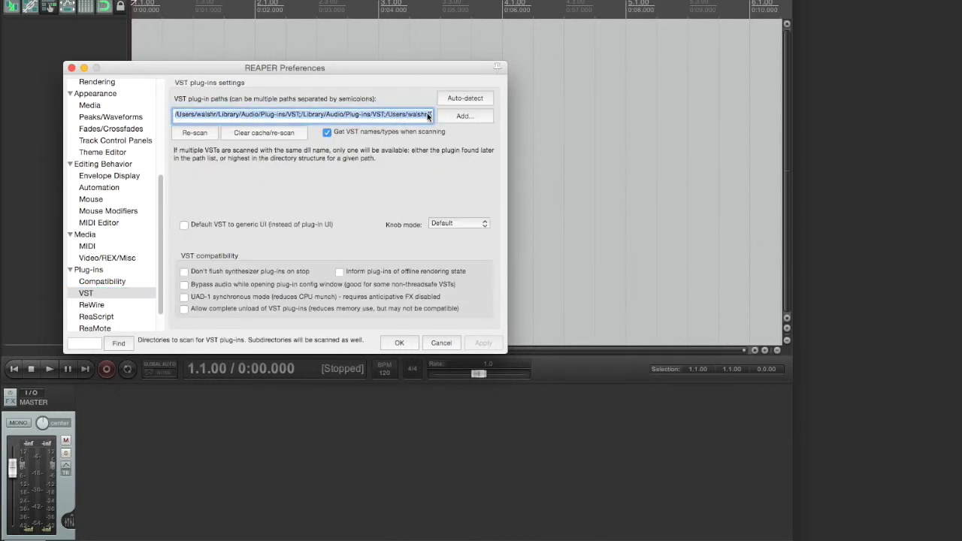
{"action": "left_click", "coordinate": [459, 116]}
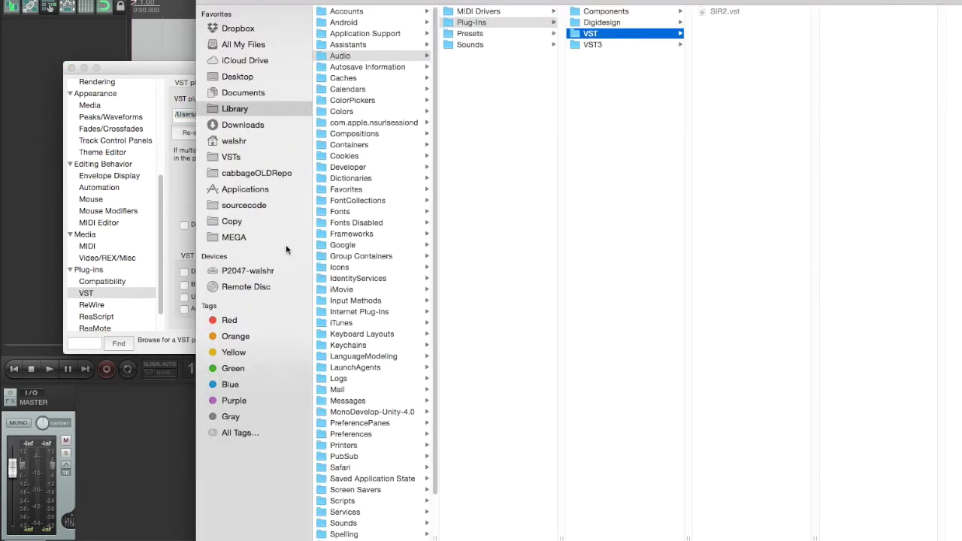
{"action": "left_click", "coordinate": [234, 157]}
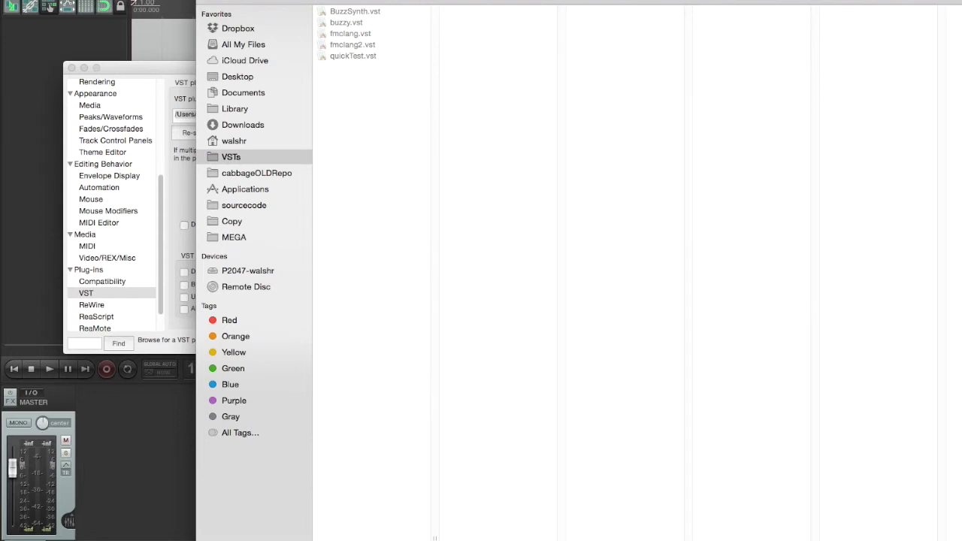
{"action": "key", "text": "Return"}
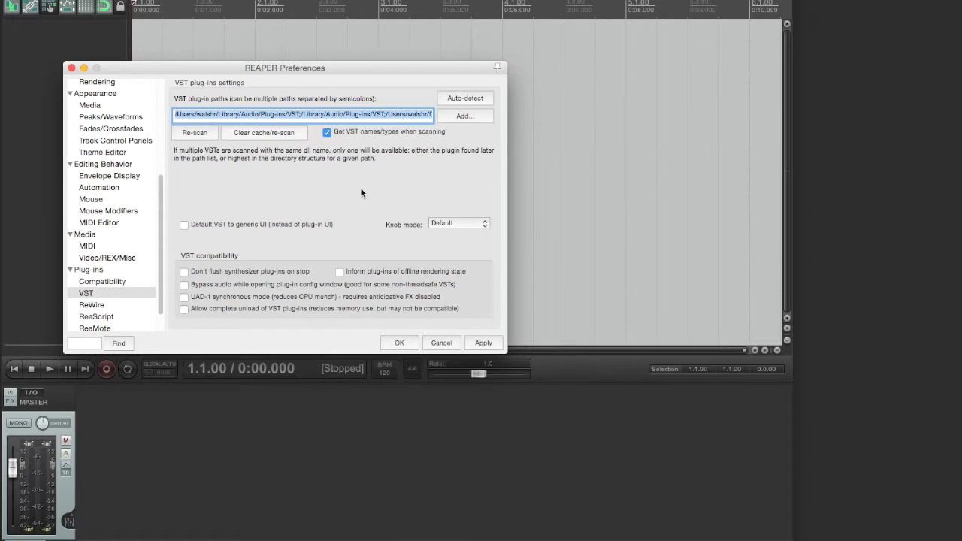
{"action": "left_click_drag", "start_coordinate": [370, 71], "coordinate": [388, 51]}
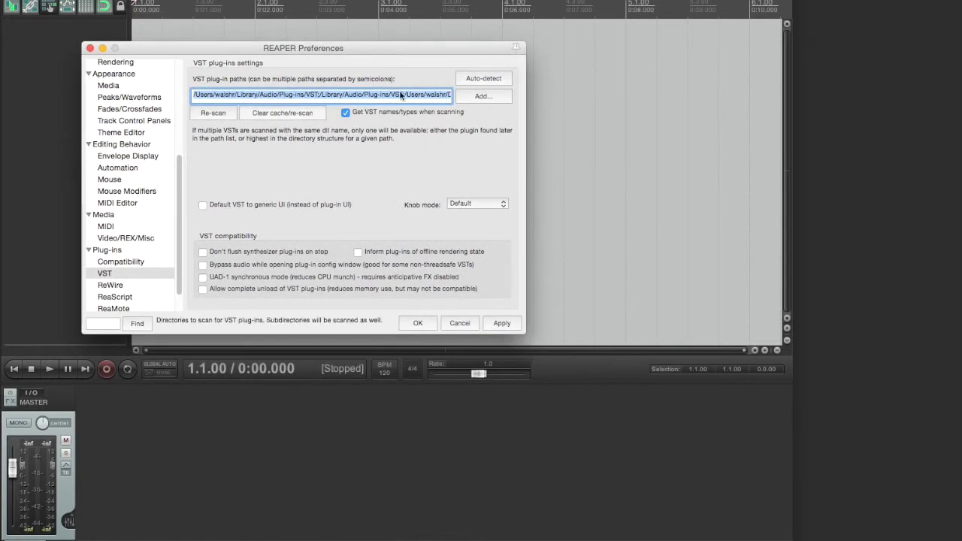
{"action": "left_click", "coordinate": [416, 324]}
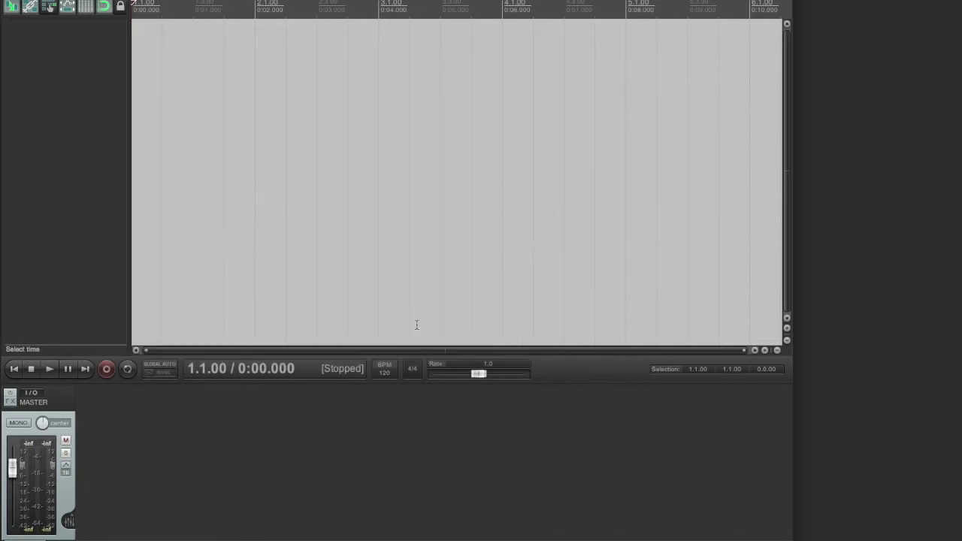
Insert VSTi: BuzzSynth (CabbageAudio) as a virtual instrument on a new track.
{"action": "right_click", "coordinate": [75, 46]}
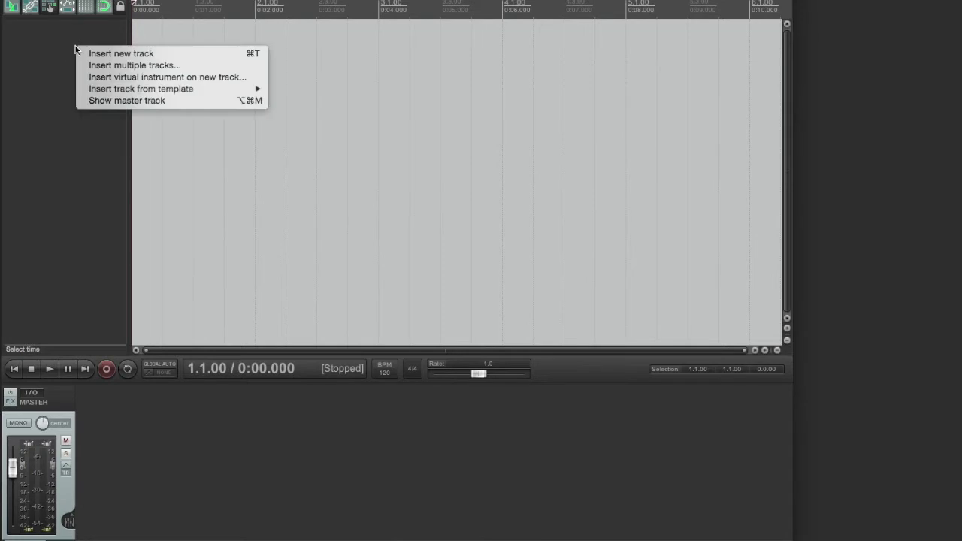
{"action": "left_click", "coordinate": [155, 77]}
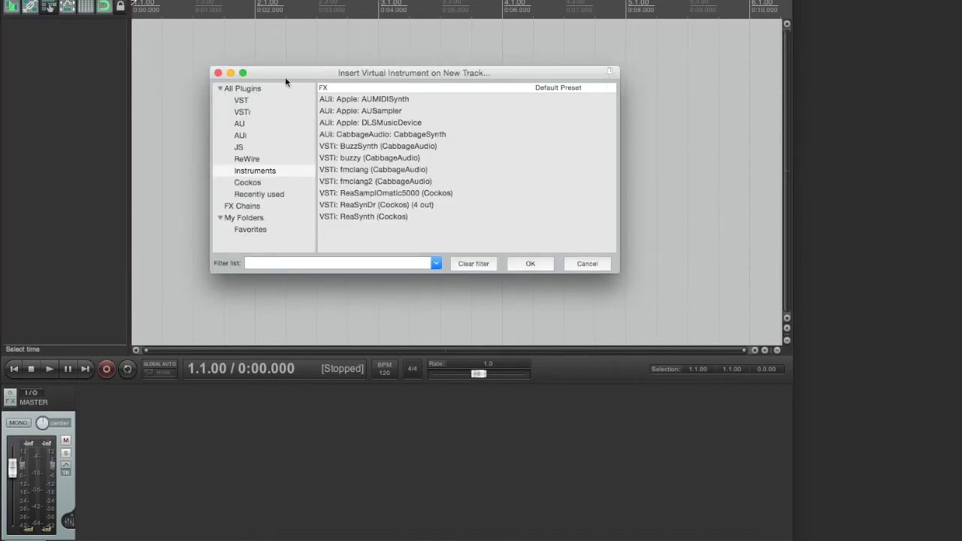
{"action": "left_click_drag", "start_coordinate": [285, 76], "coordinate": [218, 48]}
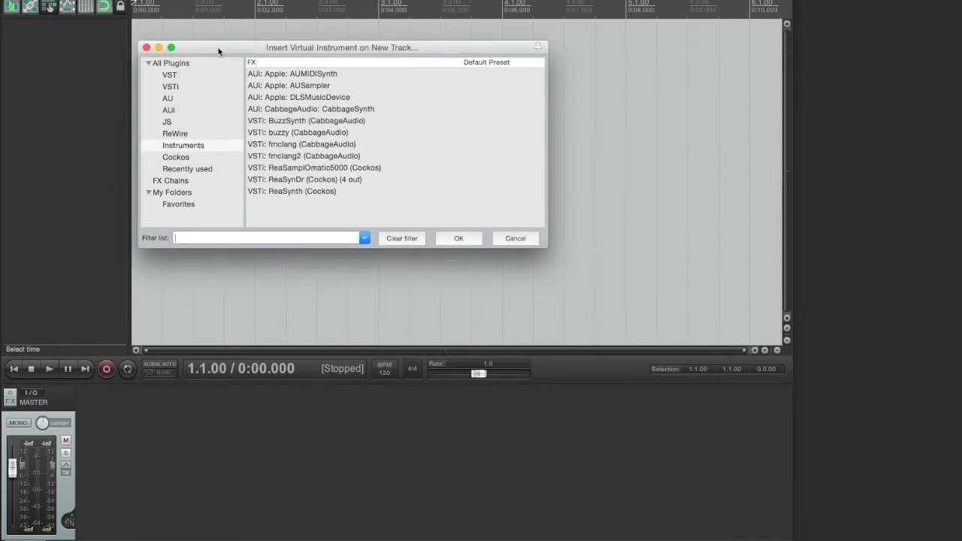
{"action": "left_click", "coordinate": [176, 87]}
{"action": "left_click", "coordinate": [281, 75]}
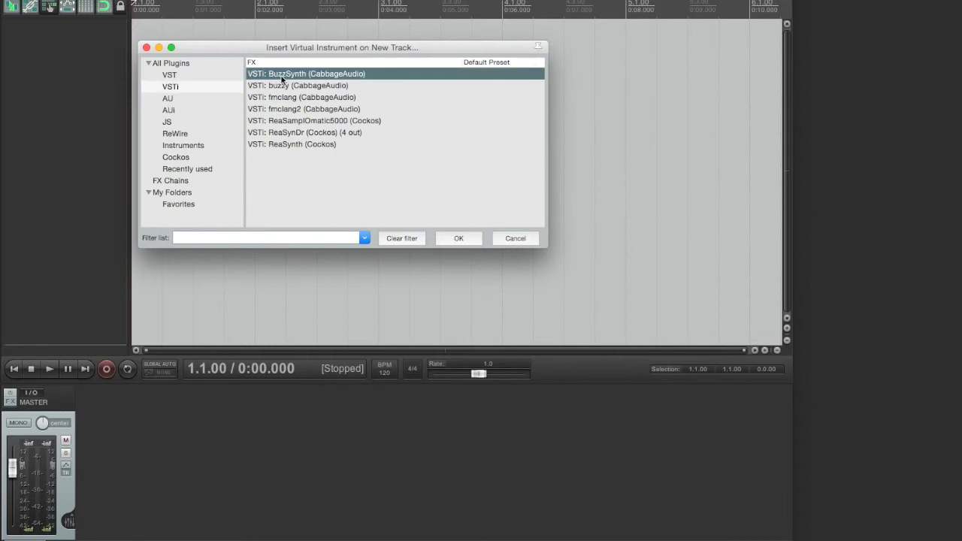
{"action": "left_click", "coordinate": [455, 238]}
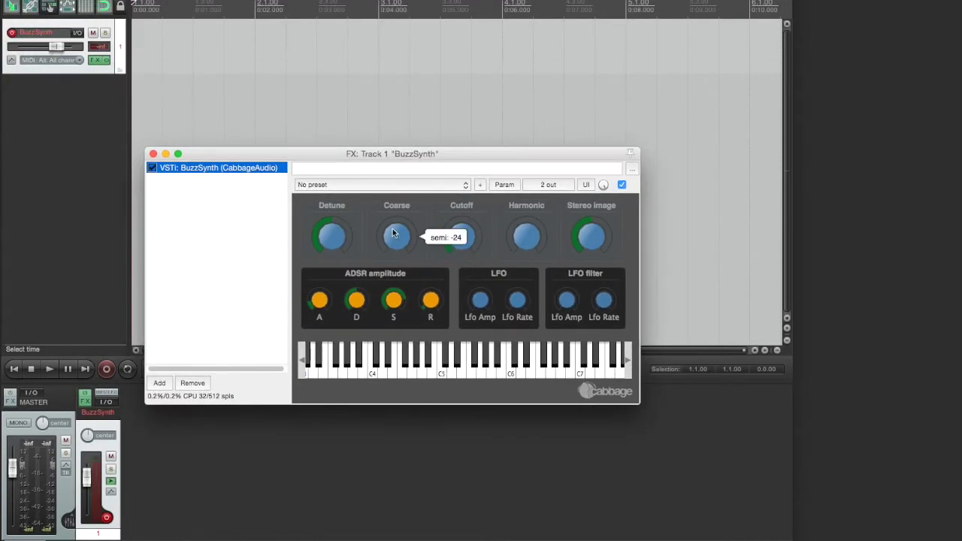
Play and sweep test notes on the BuzzSynth keyboard, then close its FX window.
{"action": "left_click", "coordinate": [386, 357]}
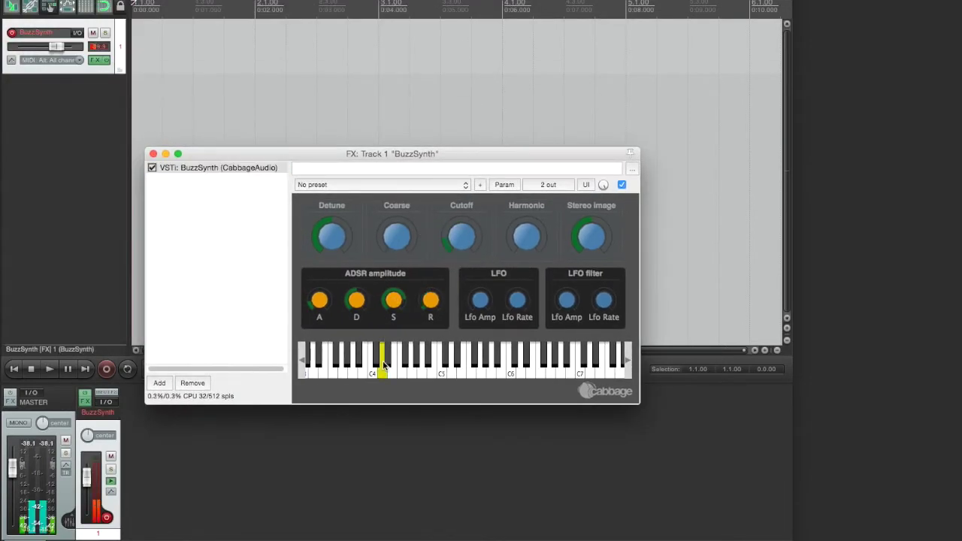
{"action": "left_click", "coordinate": [430, 365]}
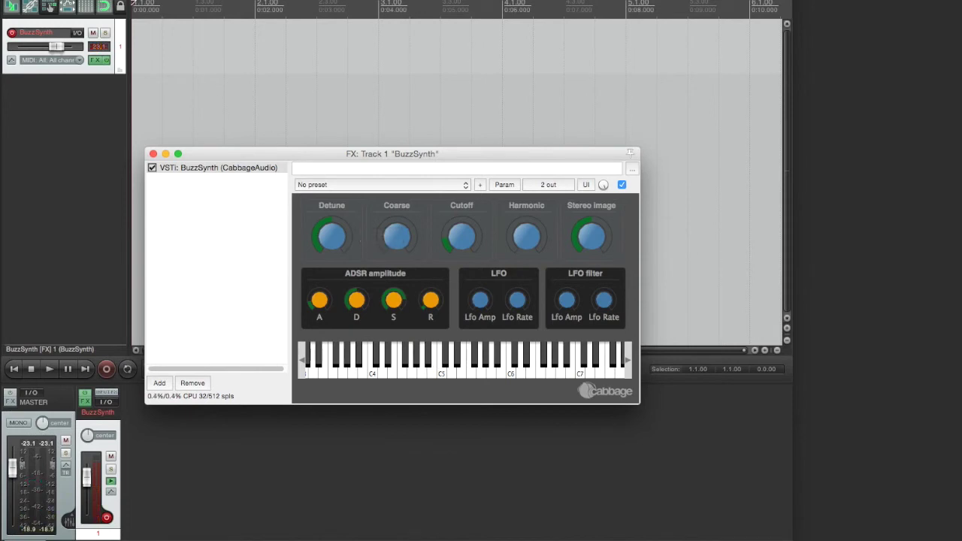
{"action": "left_click_drag", "start_coordinate": [374, 158], "coordinate": [370, 106]}
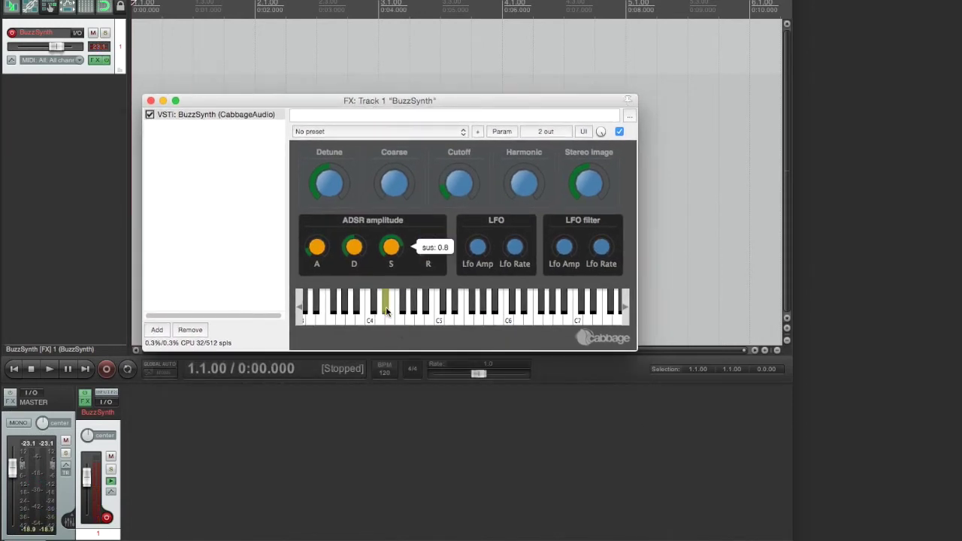
{"action": "mouse_move", "coordinate": [388, 304]}
{"action": "left_mouse_down"}
{"action": "mouse_move", "coordinate": [462, 308]}
{"action": "mouse_move", "coordinate": [398, 316]}
{"action": "left_mouse_up"}
{"action": "left_click_drag", "start_coordinate": [455, 102], "coordinate": [471, 81]}
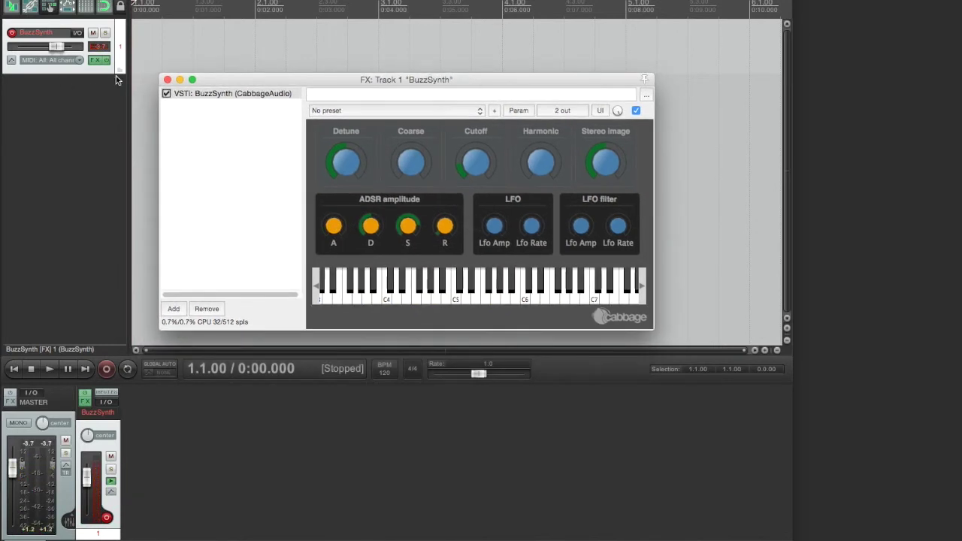
{"action": "left_click", "coordinate": [165, 79]}
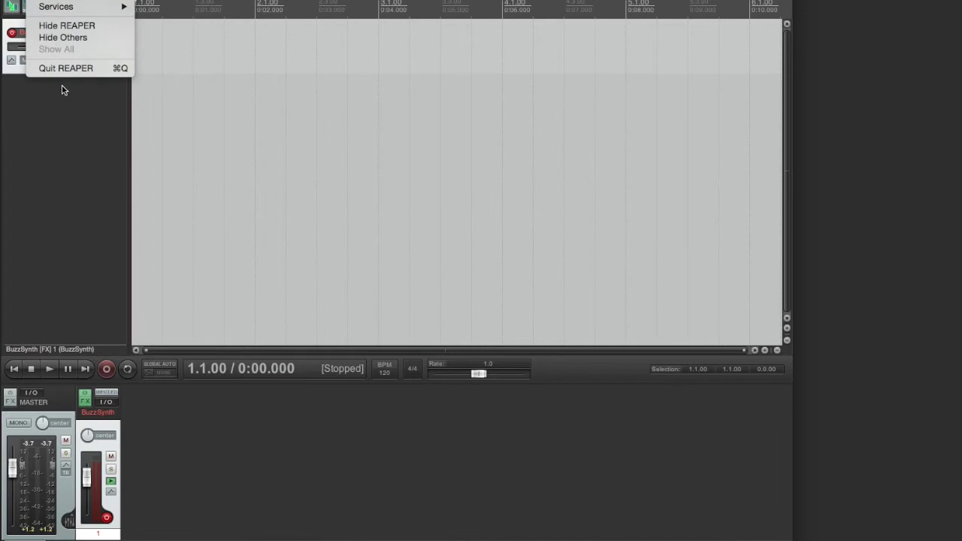
Quit REAPER and show Live's Plug-ins category listing BuzzSynth.
{"action": "left_click", "coordinate": [65, 68]}
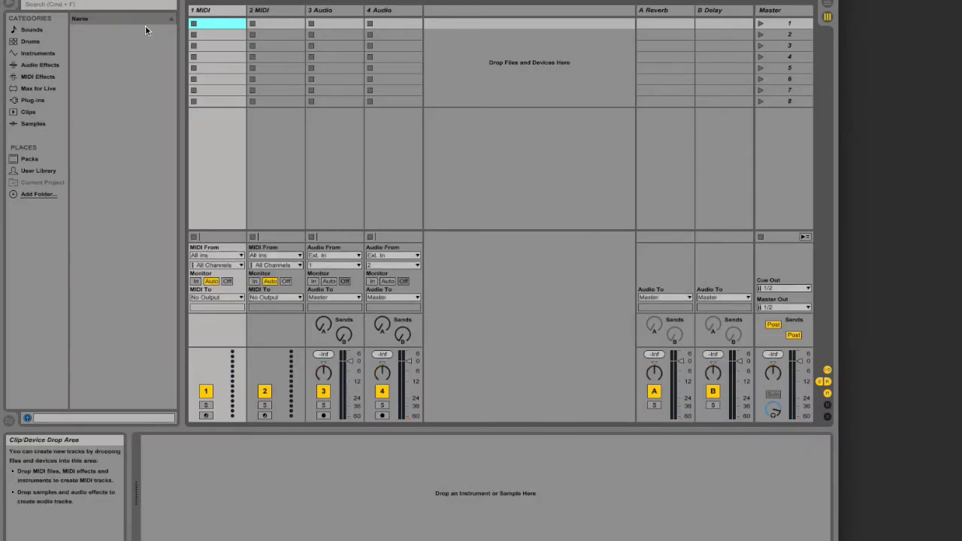
{"action": "left_click", "coordinate": [42, 102]}
{"action": "left_click", "coordinate": [184, 0]}
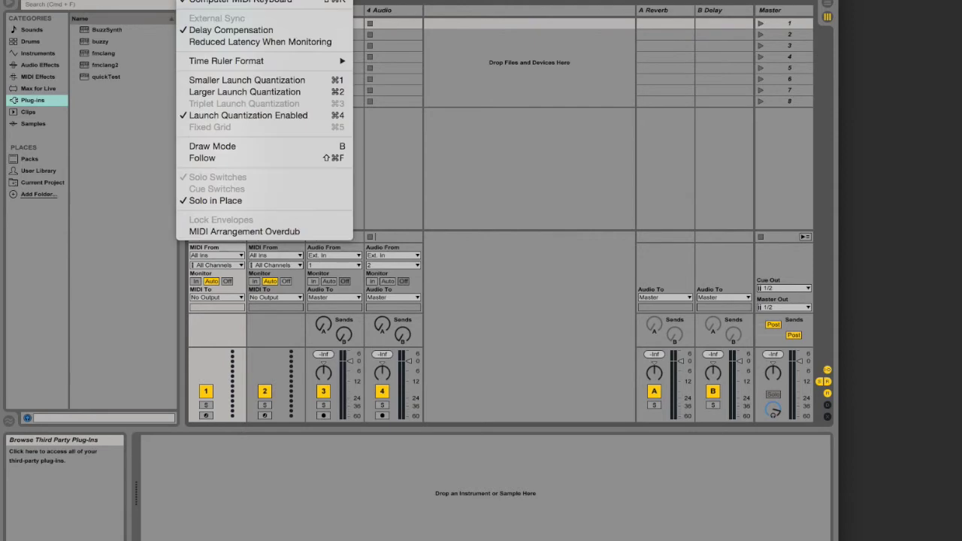
{"action": "mouse_move", "coordinate": [159, 0]}
{"action": "key", "text": "Escape"}
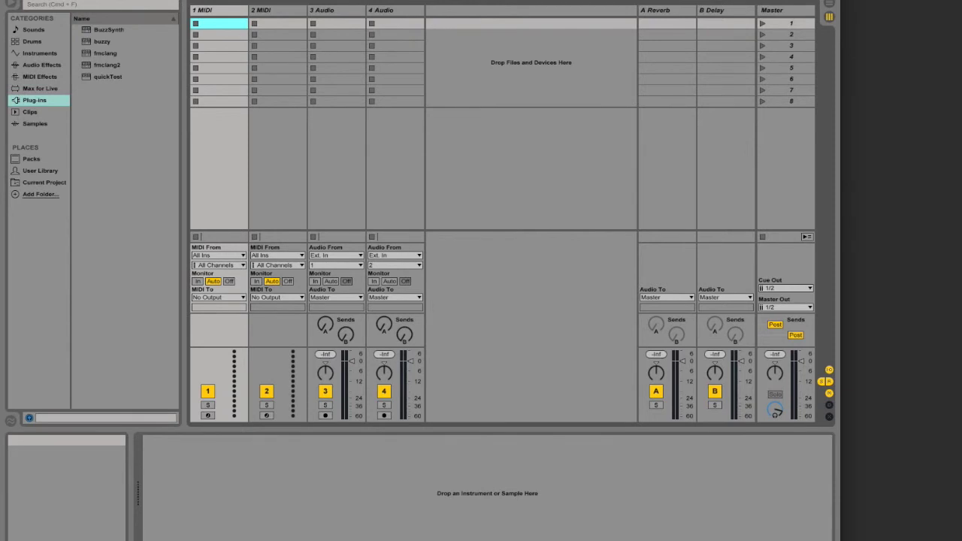
Open Live's Preferences with Cmd+comma and show the file and folder settings.
{"action": "left_click", "coordinate": [69, 0]}
{"action": "mouse_move", "coordinate": [37, 0]}
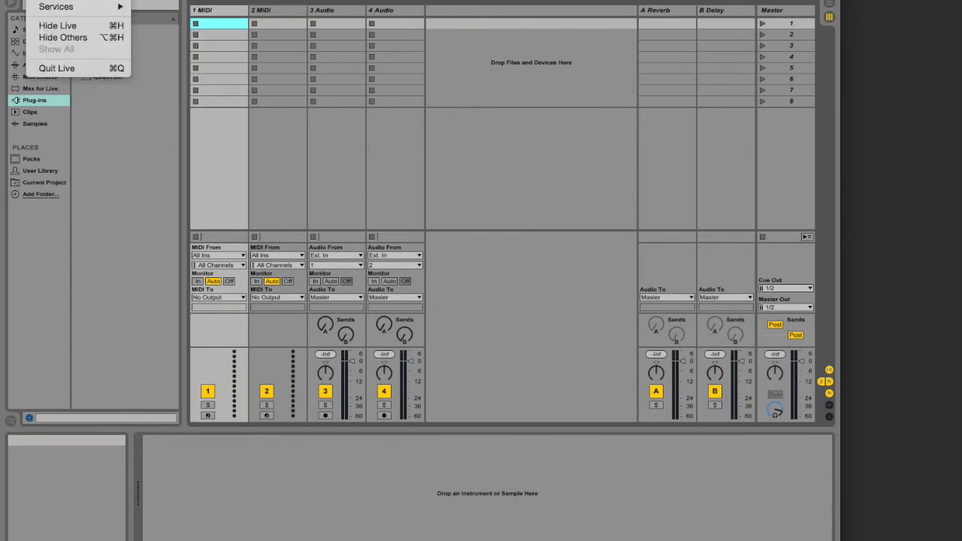
{"action": "key", "text": "super+comma"}
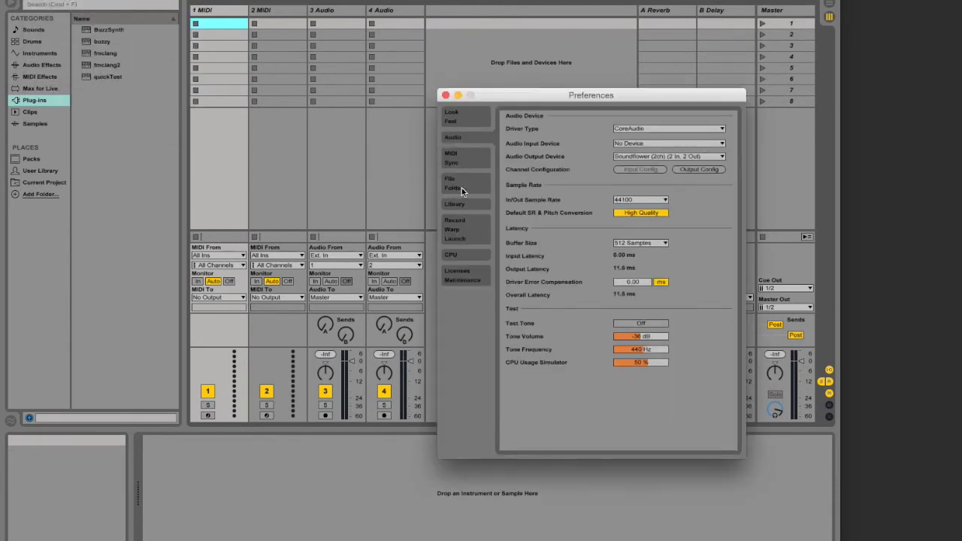
{"action": "left_click", "coordinate": [462, 188]}
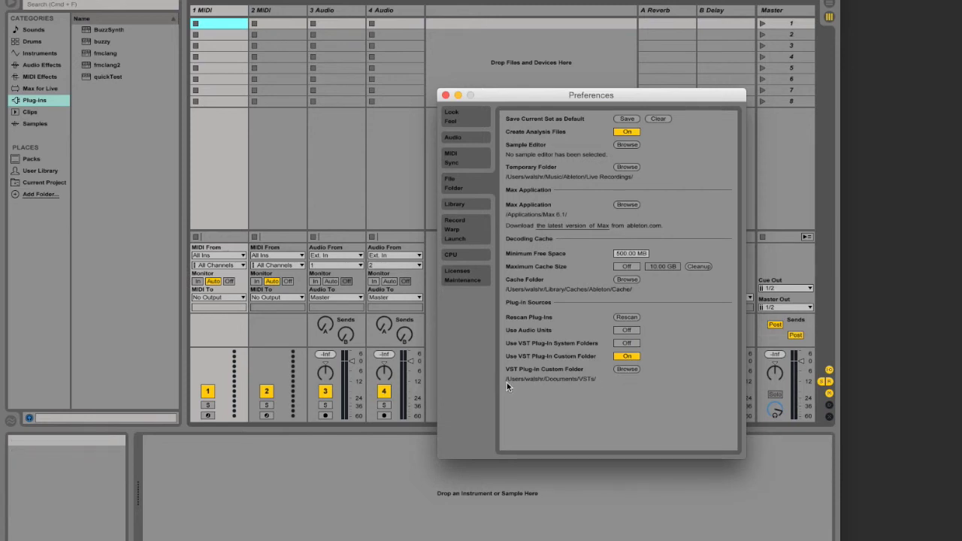
Confirm the VST Plug-In Custom Folder is the Documents VSTs folder, leaving it unchanged.
{"action": "left_click", "coordinate": [626, 370]}
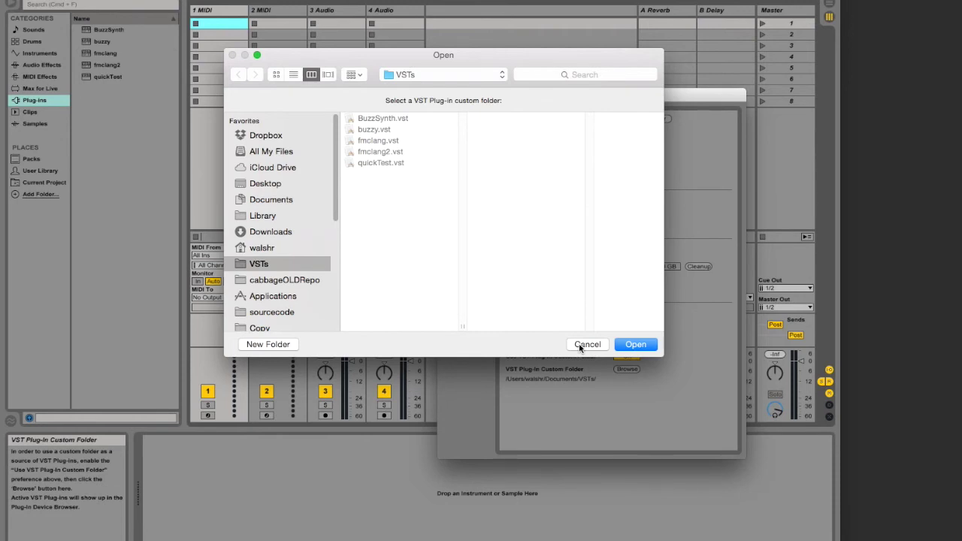
{"action": "left_click", "coordinate": [580, 348]}
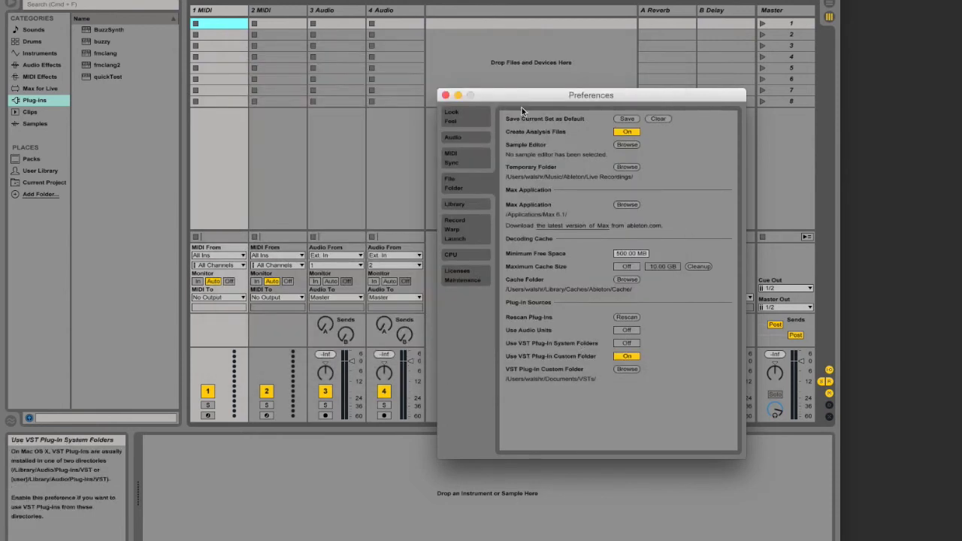
Close Preferences and load BuzzSynth onto MIDI track 1, centring its window.
{"action": "left_click", "coordinate": [441, 102]}
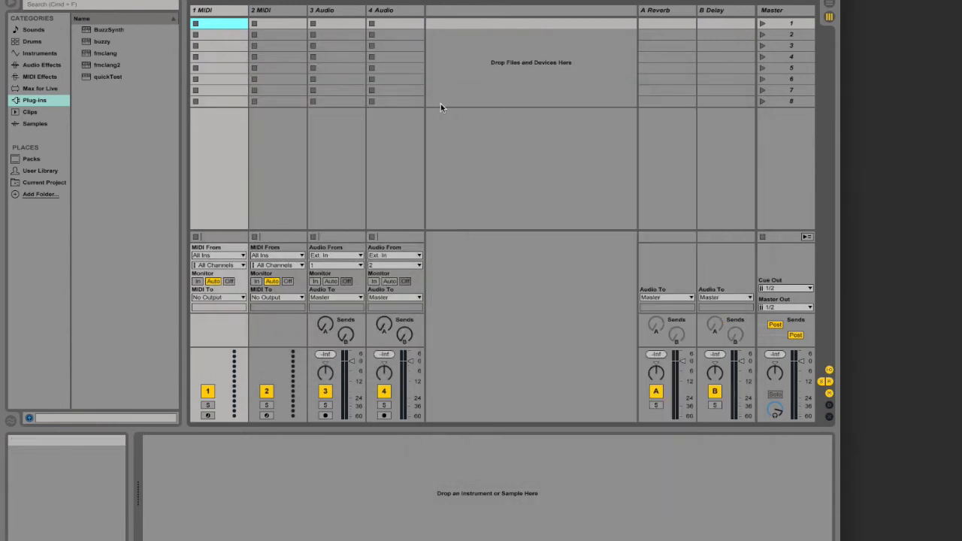
{"action": "double_click", "coordinate": [102, 30]}
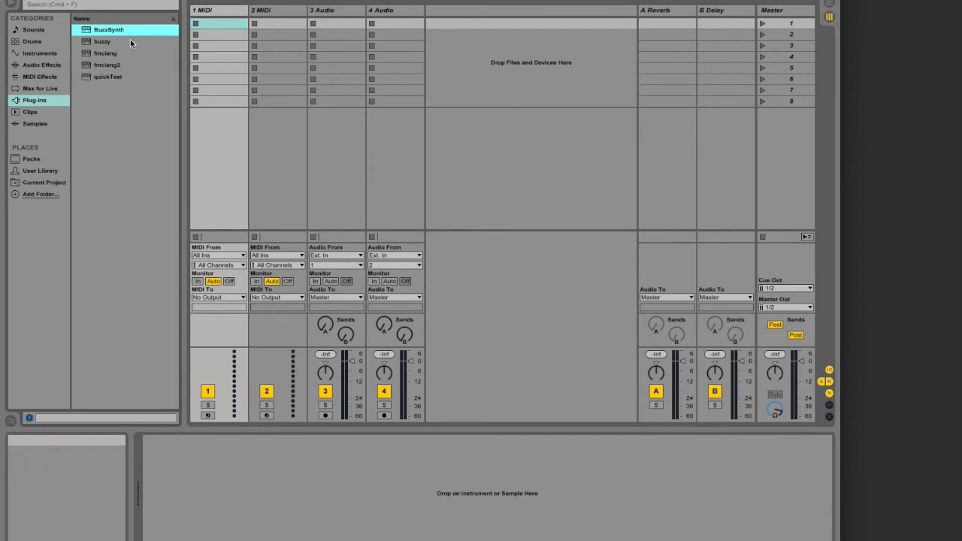
{"action": "left_click_drag", "start_coordinate": [305, 37], "coordinate": [598, 138]}
Play several notes, then a descending run, on BuzzSynth's on-screen keyboard.
{"action": "left_click", "coordinate": [503, 293]}
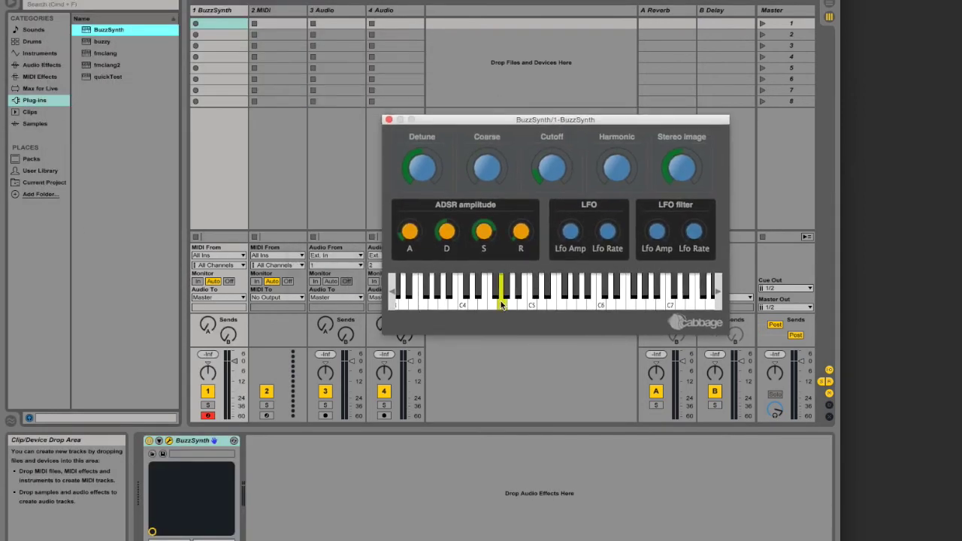
{"action": "left_click", "coordinate": [483, 295]}
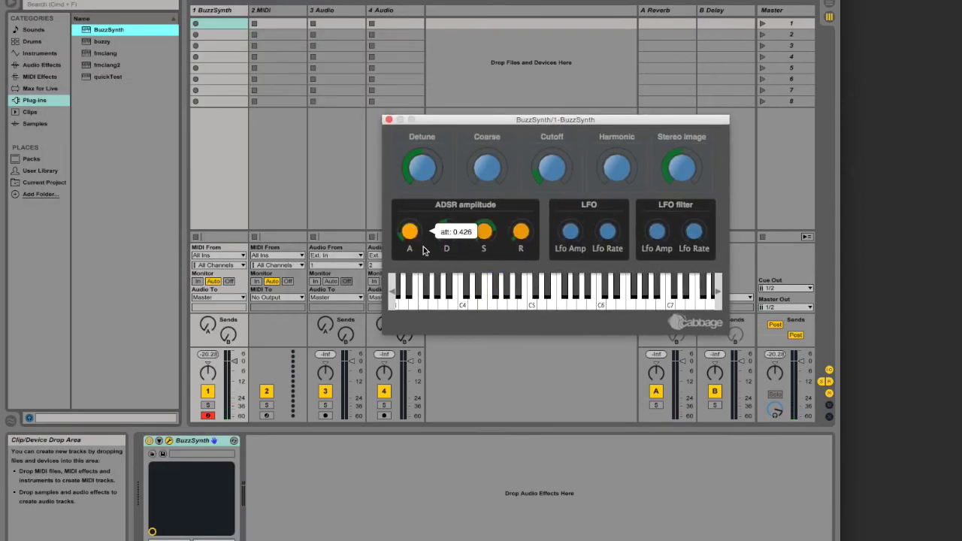
{"action": "left_click", "coordinate": [518, 297]}
{"action": "left_click", "coordinate": [535, 297]}
{"action": "left_click", "coordinate": [571, 299]}
{"action": "left_click", "coordinate": [562, 297]}
{"action": "left_click", "coordinate": [542, 297]}
{"action": "left_click", "coordinate": [506, 293]}
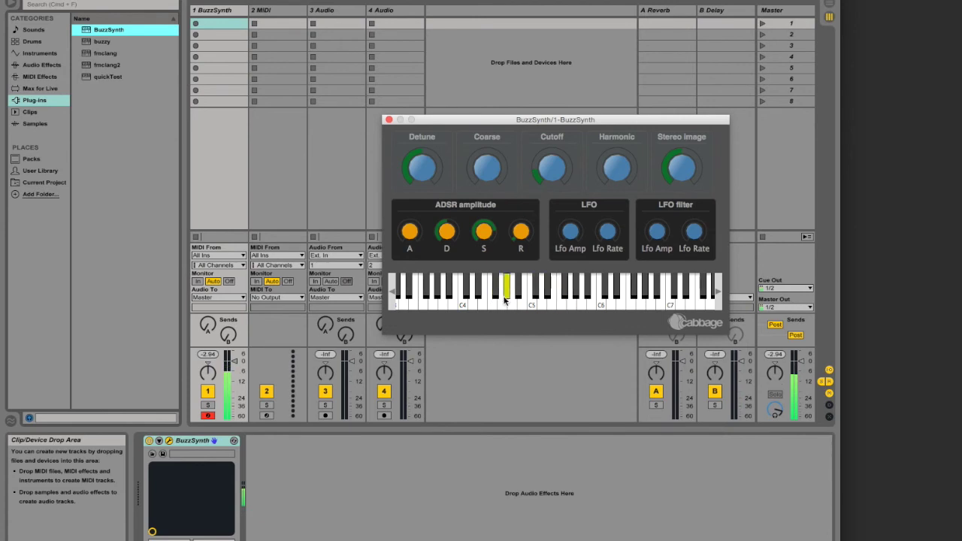
{"action": "left_click", "coordinate": [463, 295]}
{"action": "left_click", "coordinate": [503, 297]}
{"action": "left_click", "coordinate": [472, 301]}
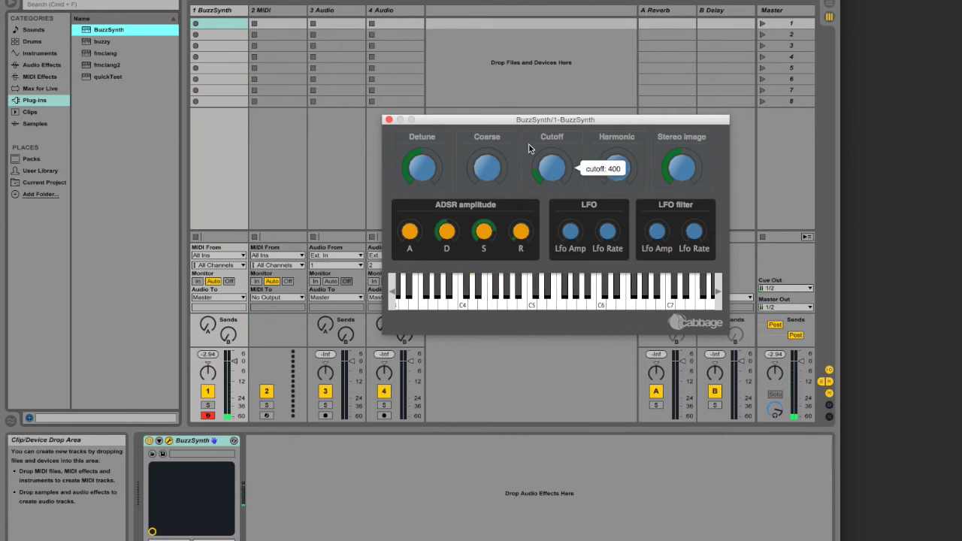
Reposition the BuzzSynth window further up and to the left.
{"action": "left_click_drag", "start_coordinate": [527, 119], "coordinate": [472, 130]}
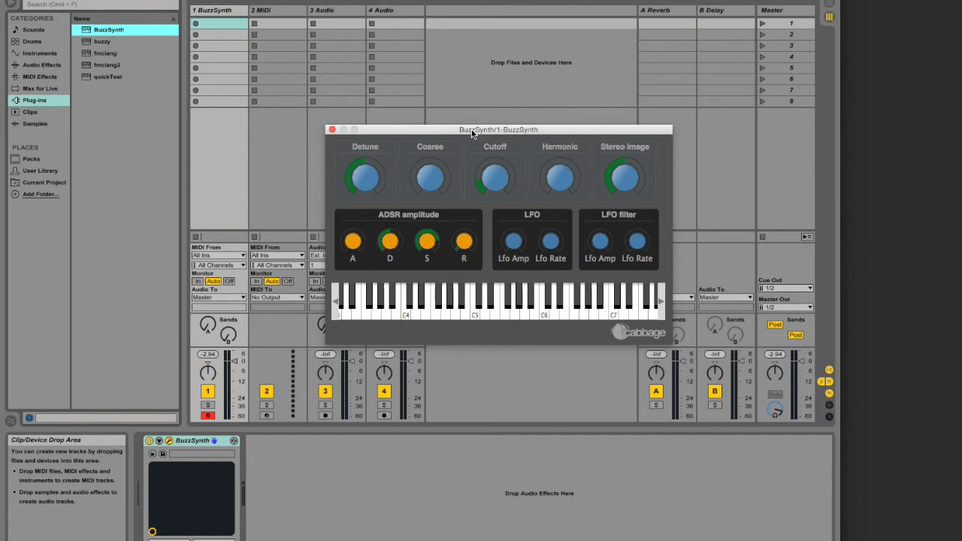
{"action": "left_click_drag", "start_coordinate": [472, 130], "coordinate": [468, 91]}
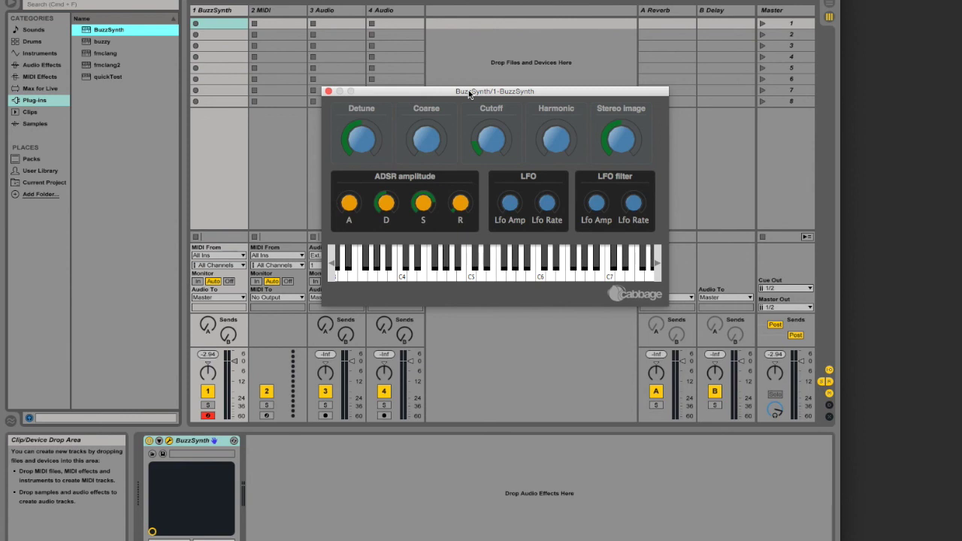
{"action": "left_click_drag", "start_coordinate": [468, 92], "coordinate": [470, 103]}
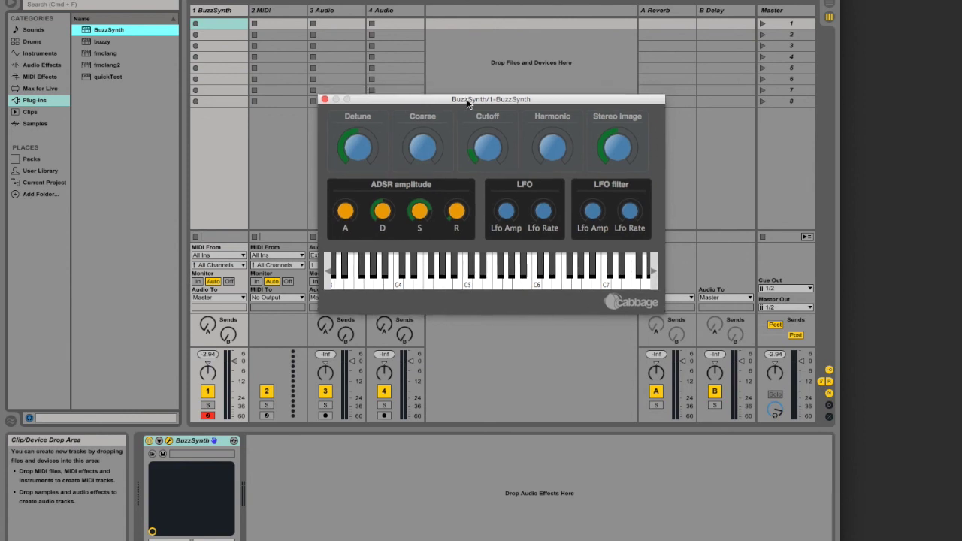